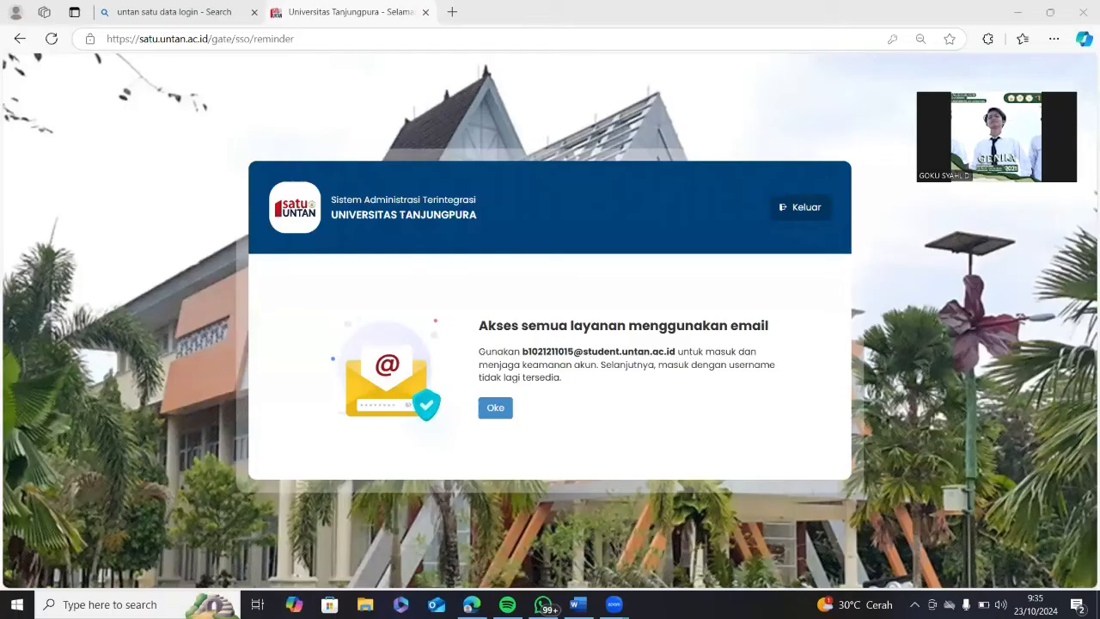
Bring Edge to the front and acknowledge SATU UNTAN's email-login notice with Oke.
{"action": "mouse_move", "coordinate": [472, 604]}
{"action": "left_click", "coordinate": [472, 551]}
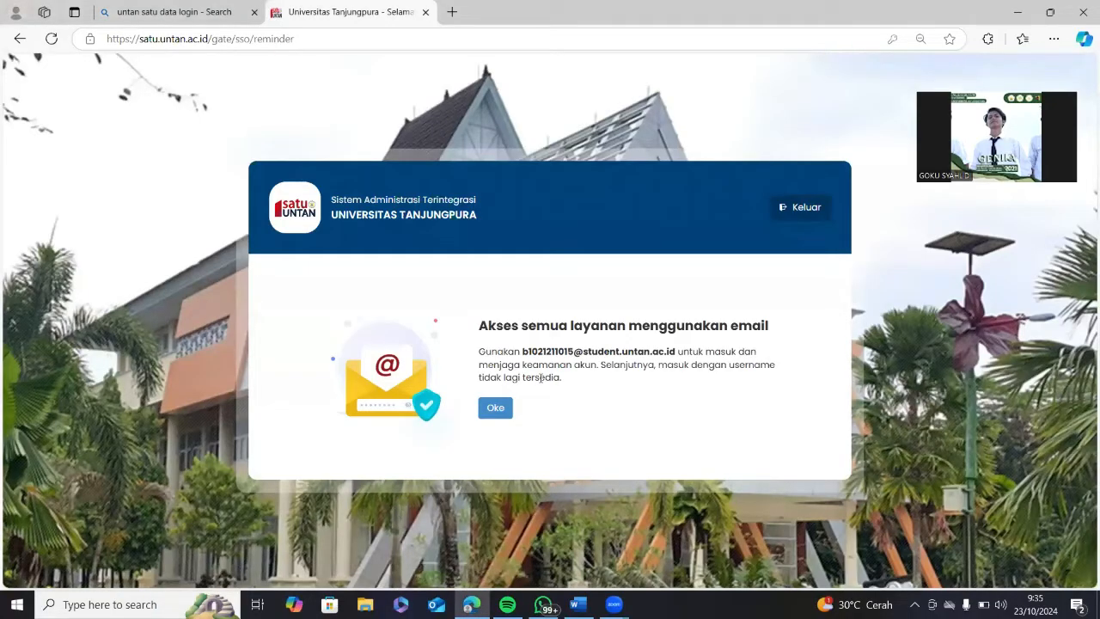
{"action": "left_click", "coordinate": [492, 412]}
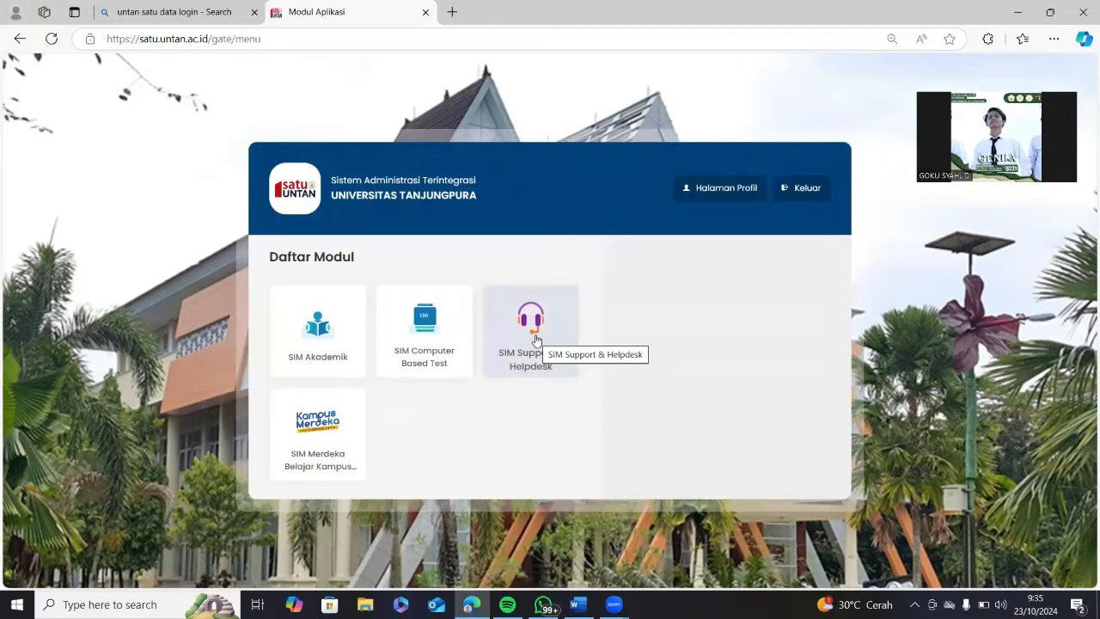
Enter SIM Merdeka Belajar as Mahasiswa, go to Aktivitas MBKM and start a Tambah Pengajuan form.
{"action": "left_click", "coordinate": [316, 442]}
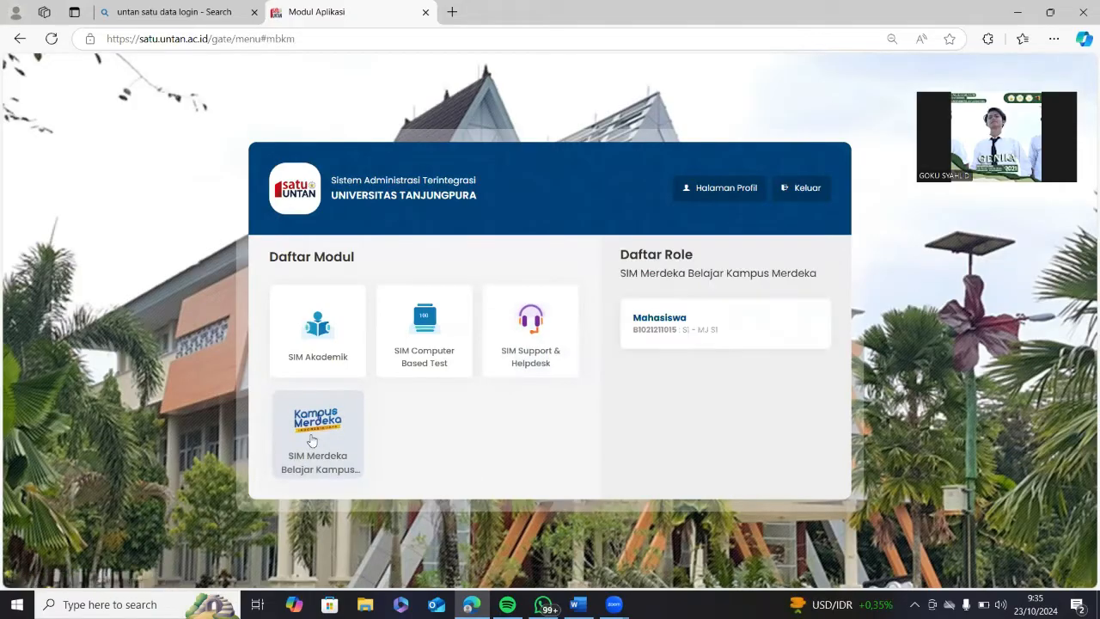
{"action": "left_click", "coordinate": [675, 328]}
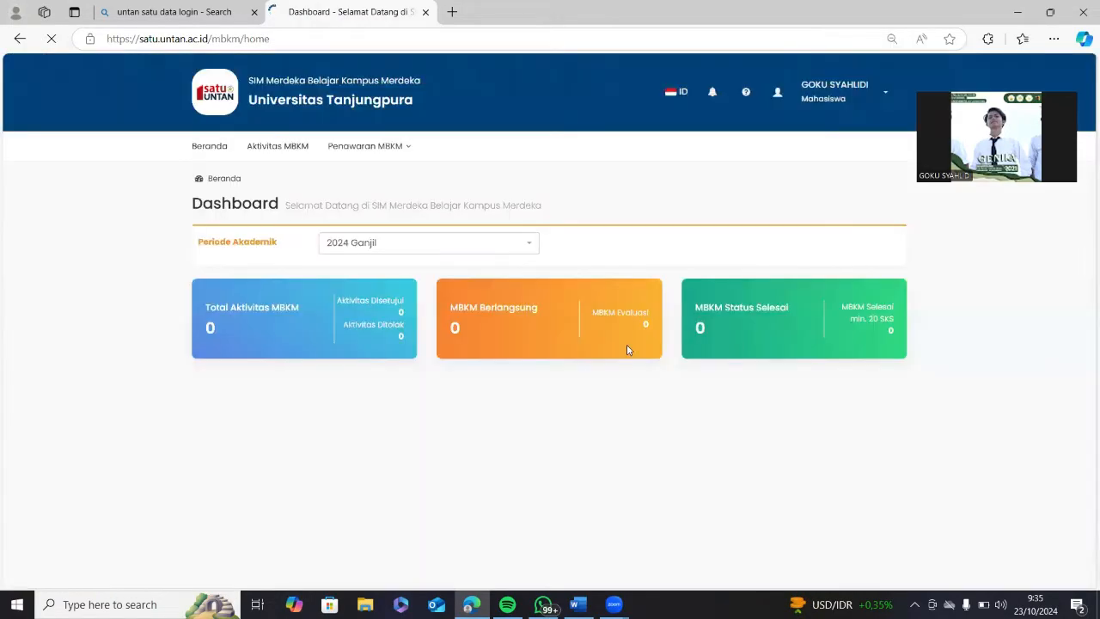
{"action": "left_click", "coordinate": [283, 148]}
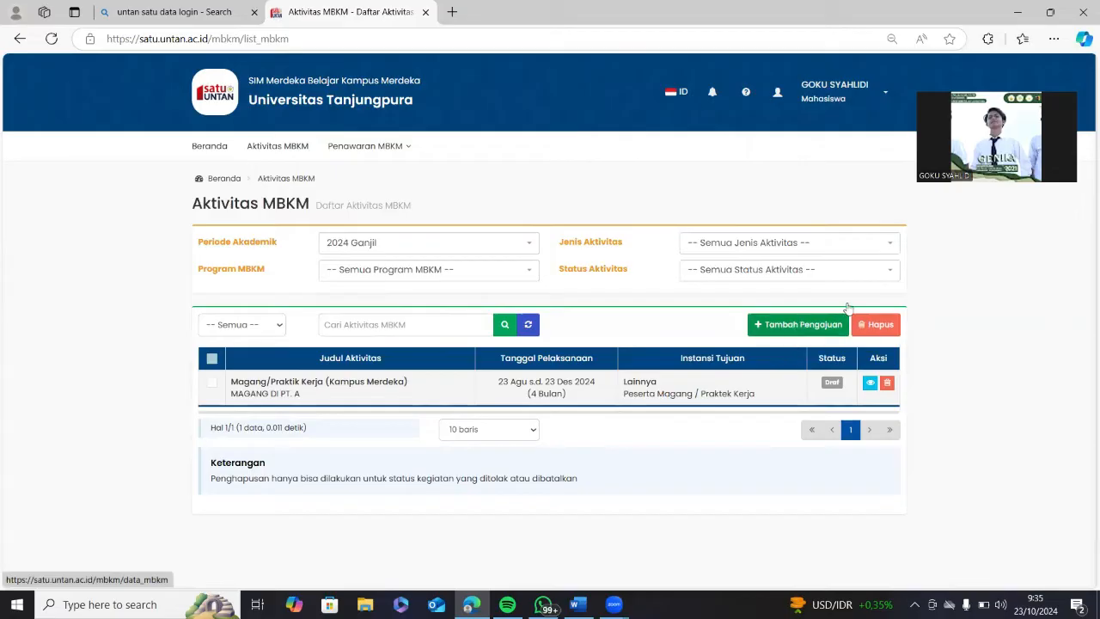
{"action": "left_click", "coordinate": [792, 329]}
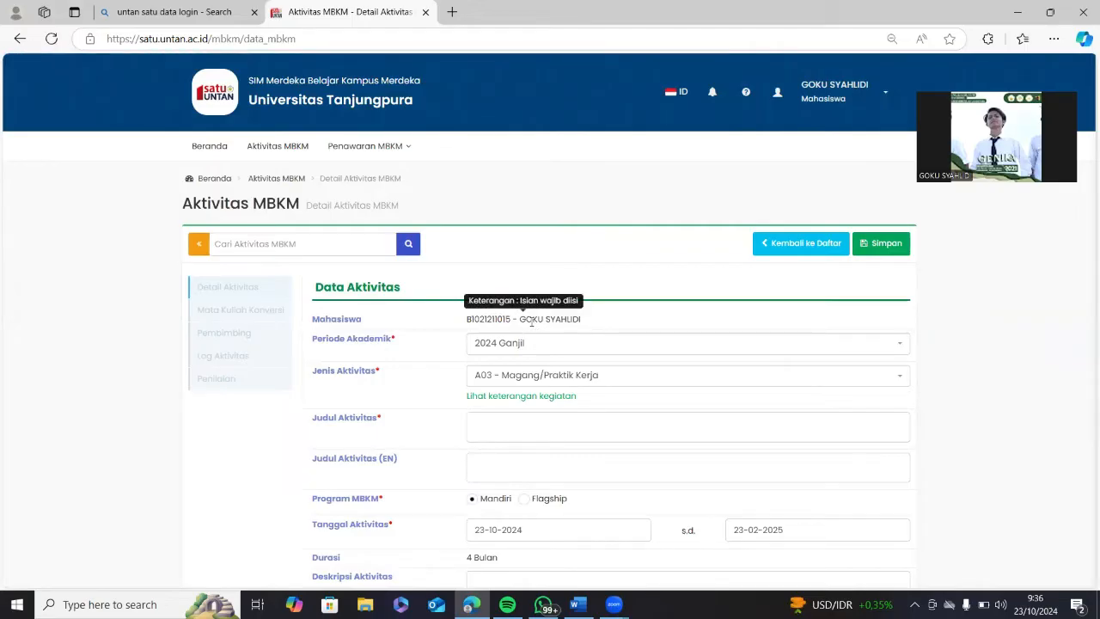
Keep 2024 Ganjil as the academic period and choose activity type A05 - Penelitian/Riset.
{"action": "left_click", "coordinate": [575, 345]}
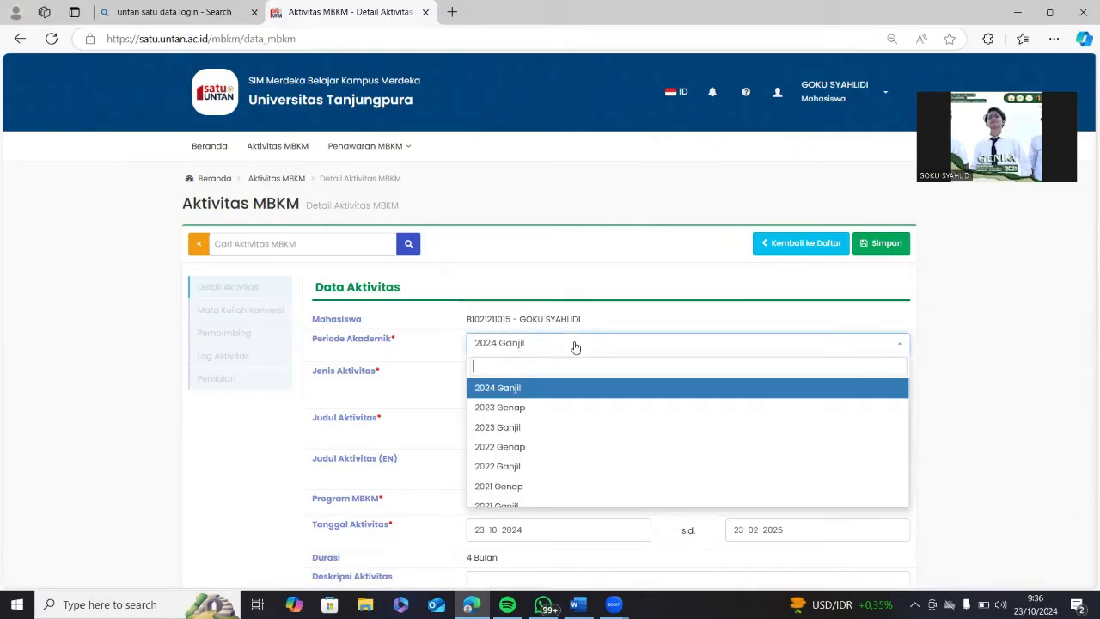
{"action": "left_click", "coordinate": [575, 347]}
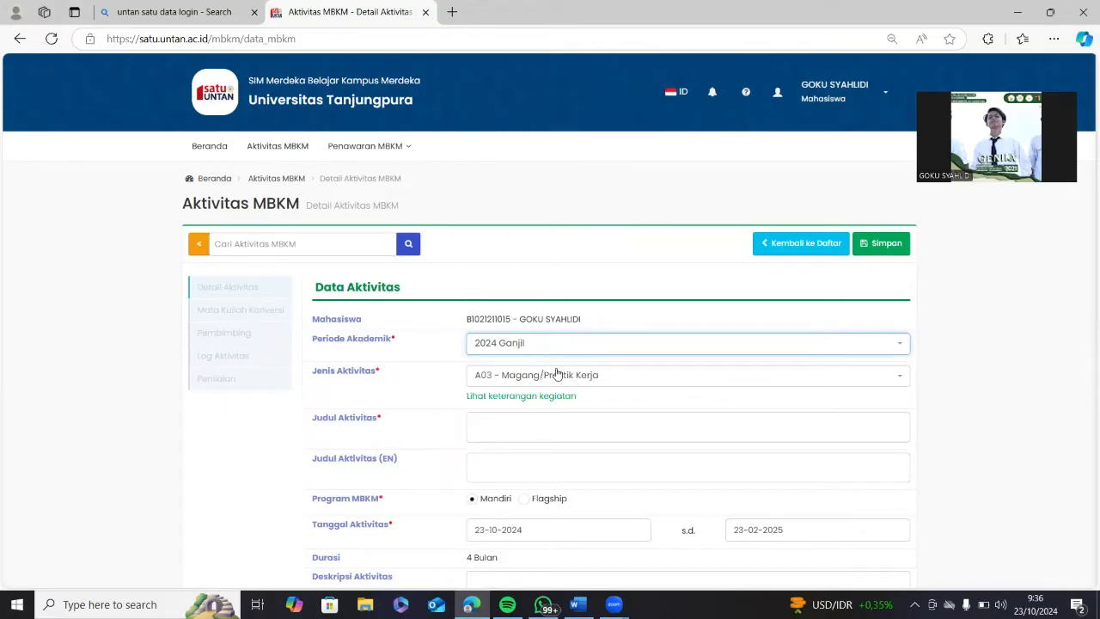
{"action": "left_click", "coordinate": [557, 375]}
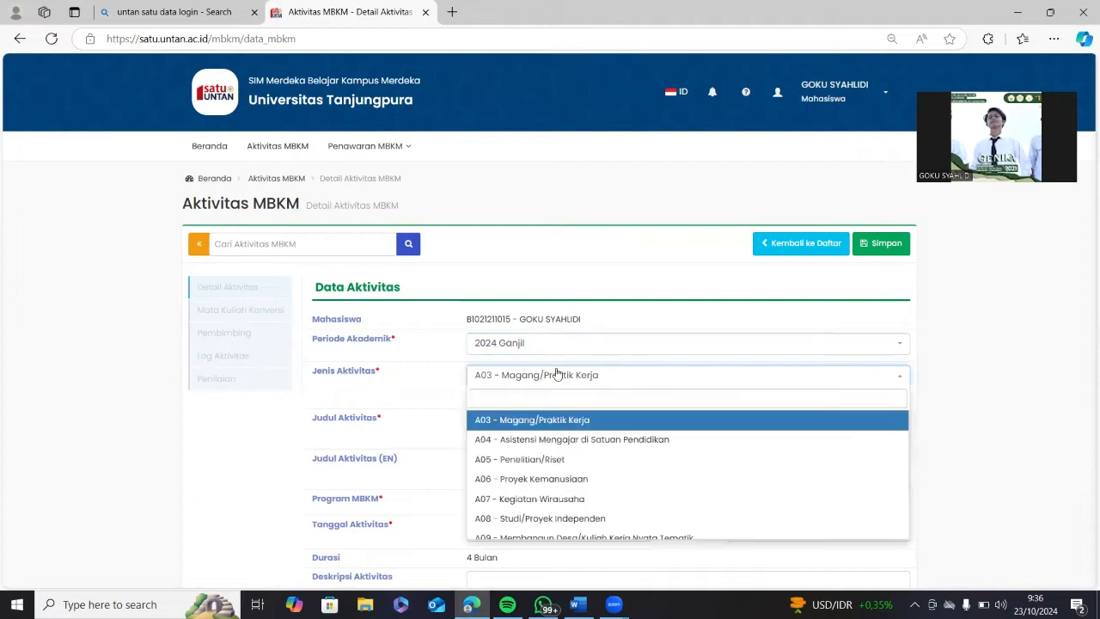
{"action": "scroll", "coordinate": [581, 462], "scroll_direction": "down", "scroll_amount": 2}
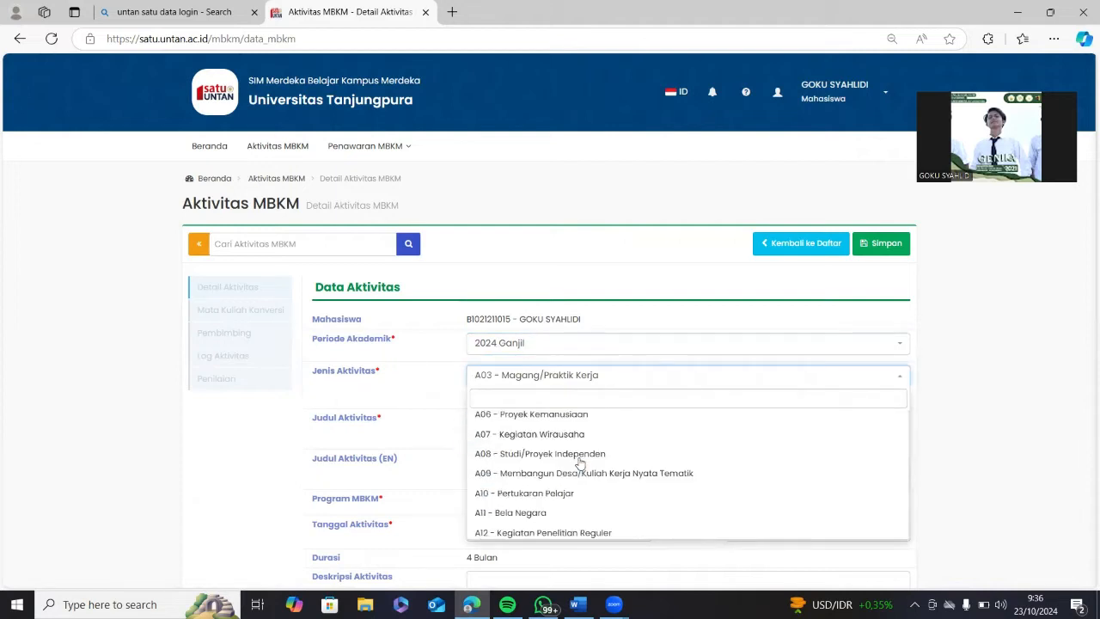
{"action": "scroll", "coordinate": [575, 465], "scroll_direction": "up", "scroll_amount": 2}
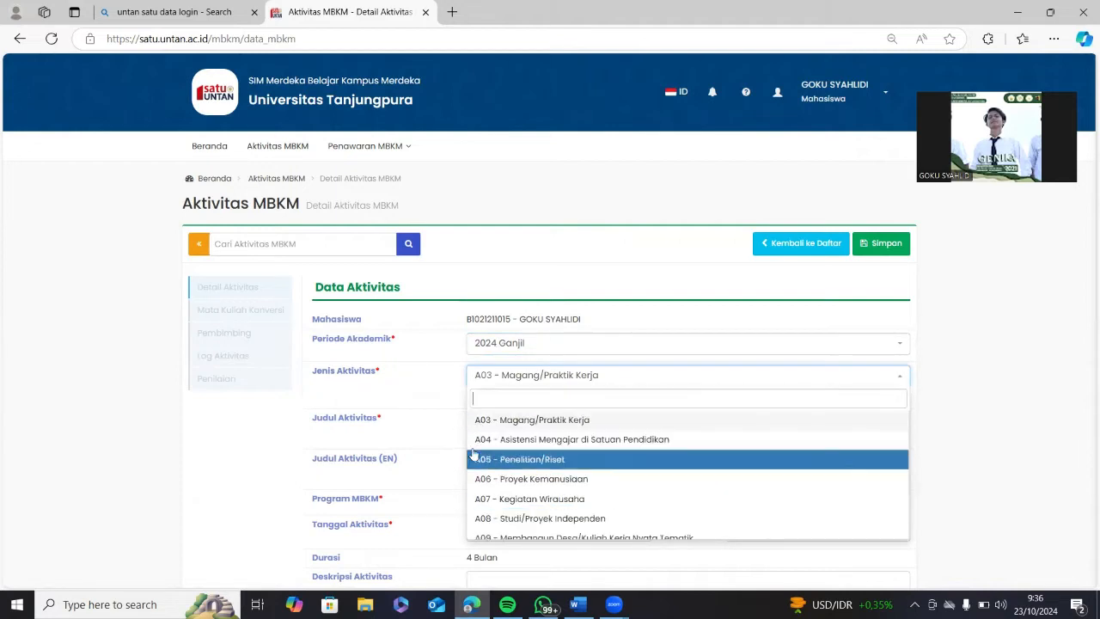
{"action": "left_click", "coordinate": [551, 461]}
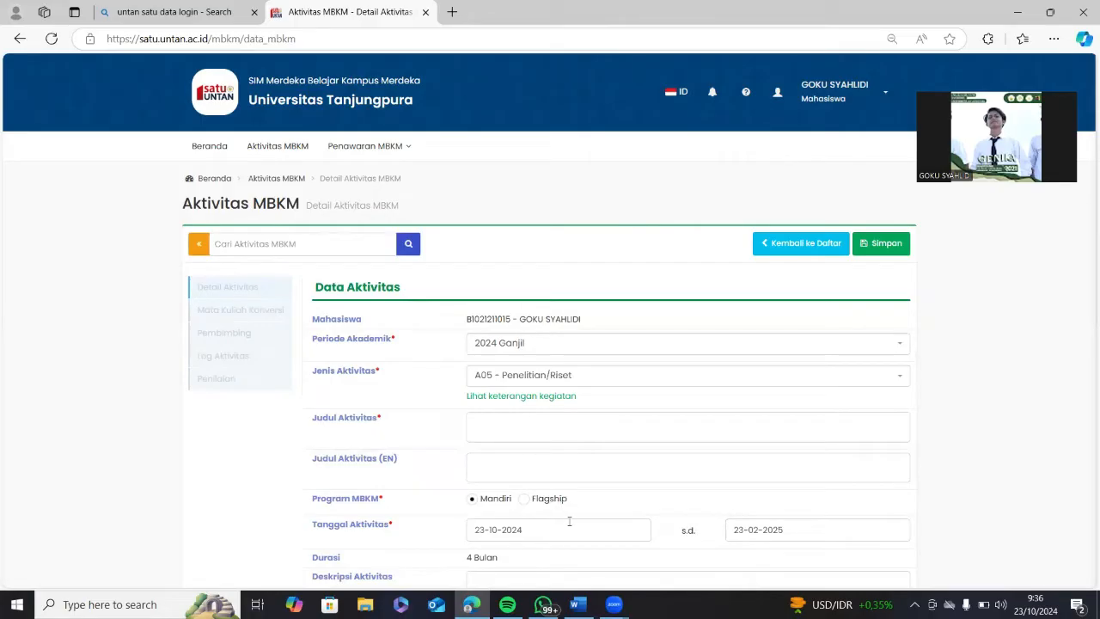
Copy the Indonesian 'MBKM RISET PROGRAM STUDI…' title paragraph from the Word guide, then return to the form.
{"action": "mouse_move", "coordinate": [578, 605]}
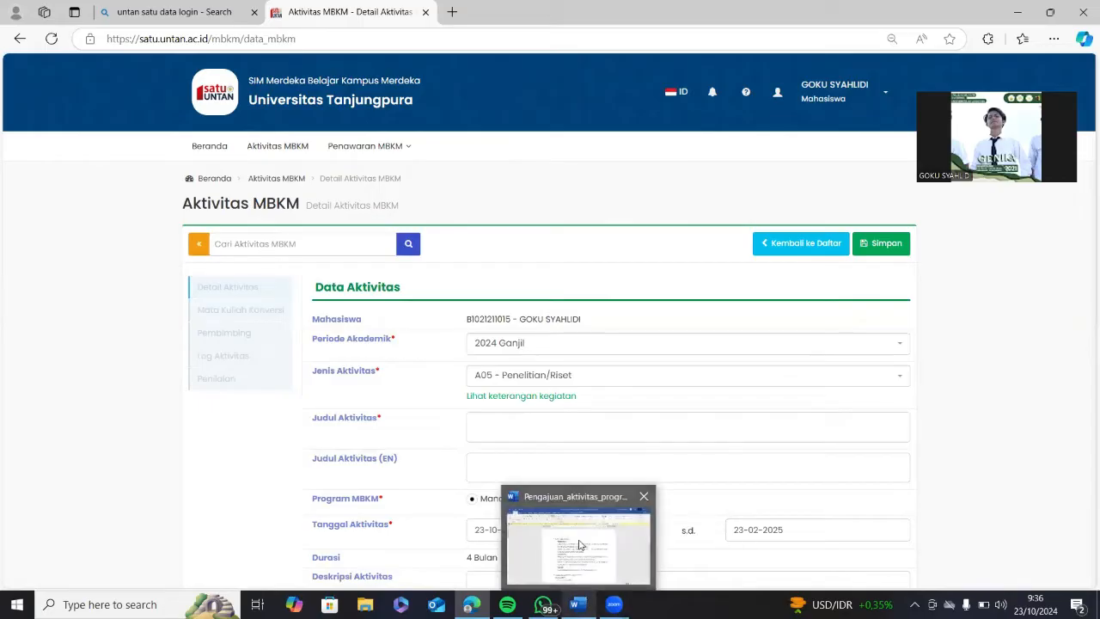
{"action": "left_click", "coordinate": [557, 547]}
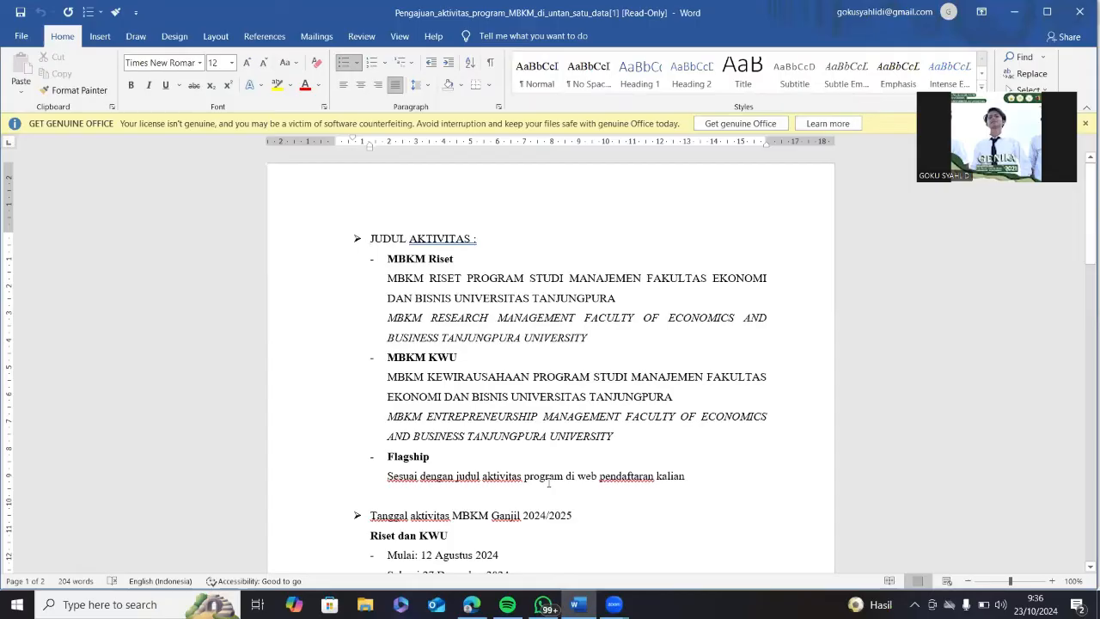
{"action": "scroll", "coordinate": [527, 410], "scroll_direction": "down", "scroll_amount": 8}
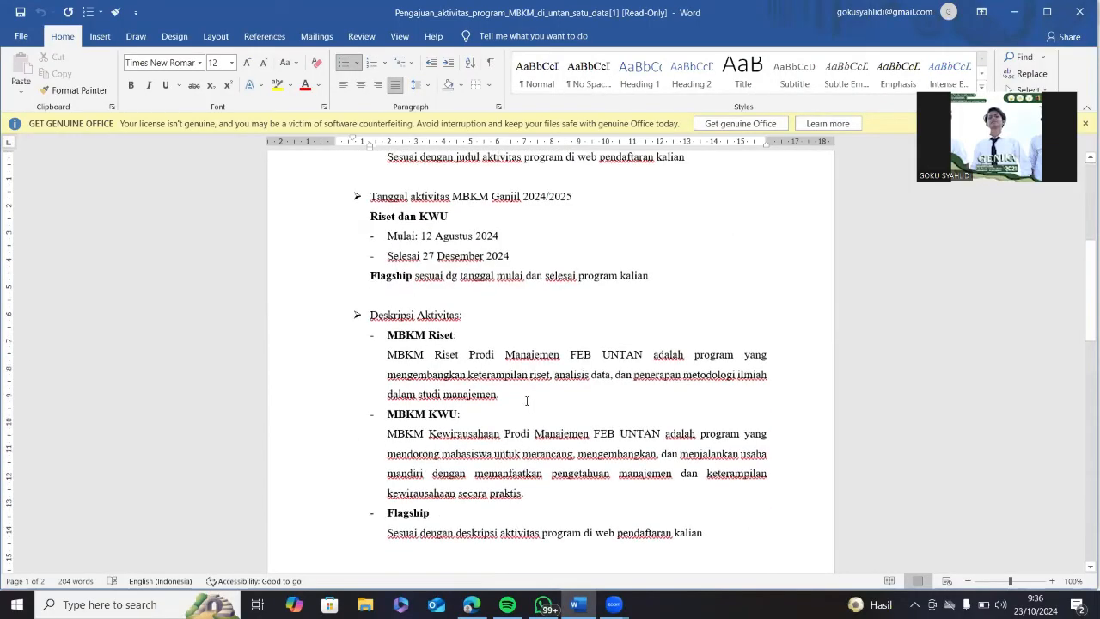
{"action": "scroll", "coordinate": [525, 399], "scroll_direction": "up", "scroll_amount": 8}
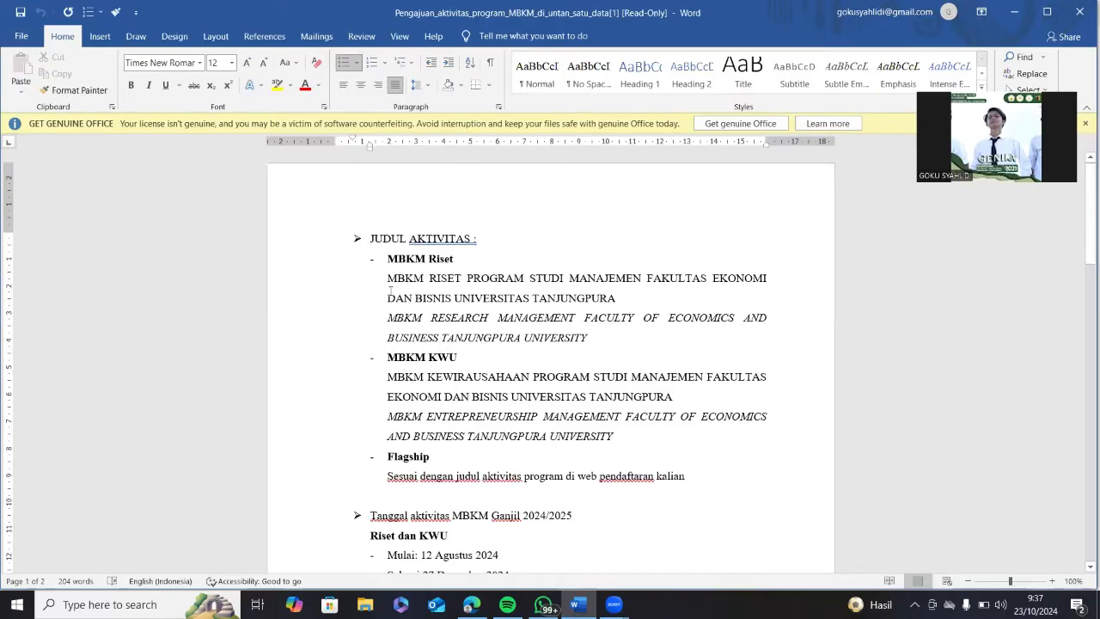
{"action": "left_click_drag", "start_coordinate": [387, 278], "coordinate": [612, 299]}
{"action": "key", "text": "ctrl+c"}
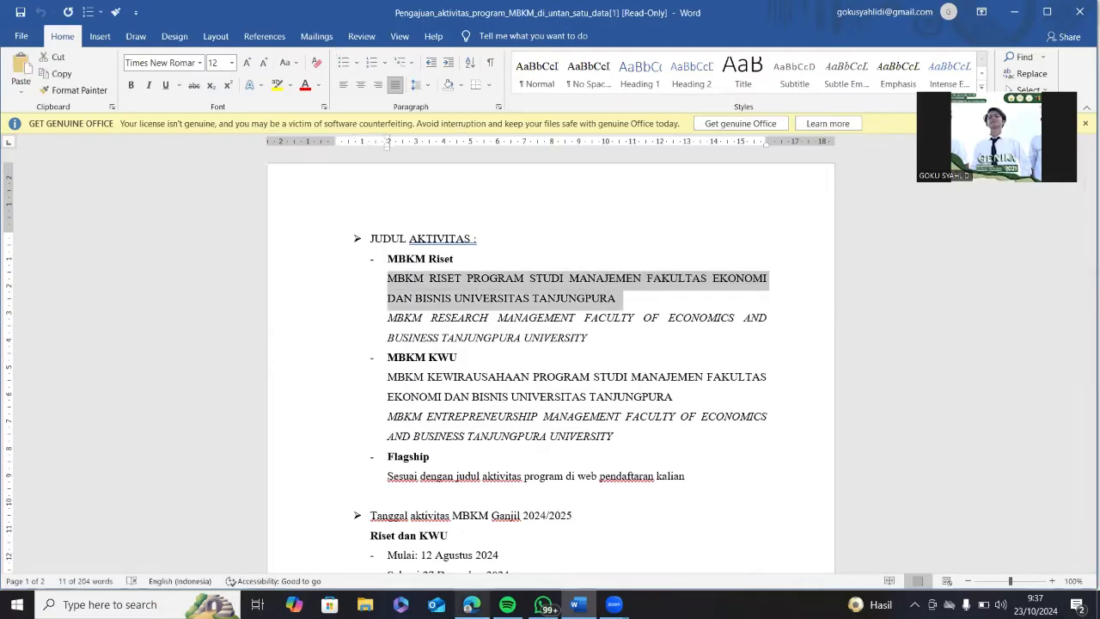
{"action": "mouse_move", "coordinate": [471, 604]}
{"action": "left_click", "coordinate": [475, 550]}
Paste the Indonesian MBKM Riset title into Judul Aktivitas.
{"action": "left_click", "coordinate": [503, 430]}
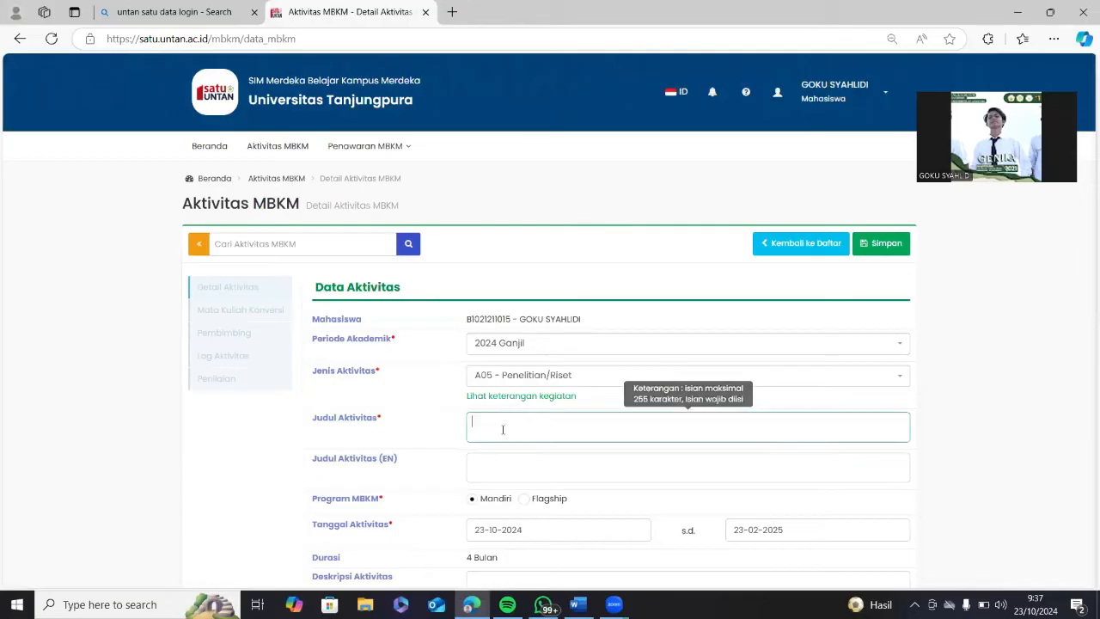
{"action": "key", "text": "ctrl+v"}
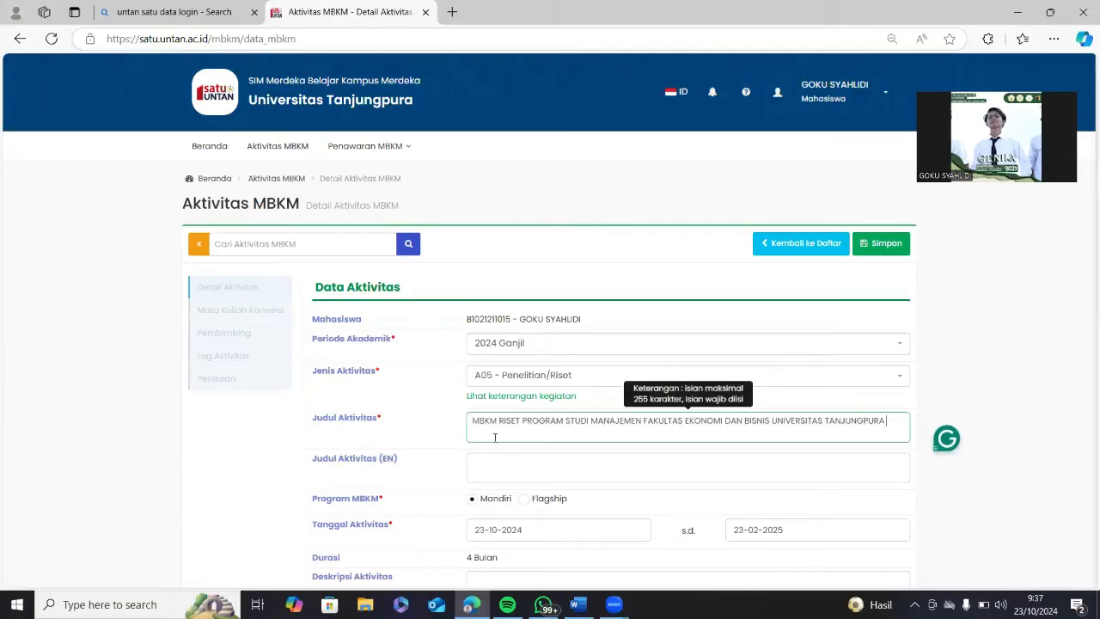
{"action": "scroll", "coordinate": [495, 437], "scroll_direction": "down", "scroll_amount": 2}
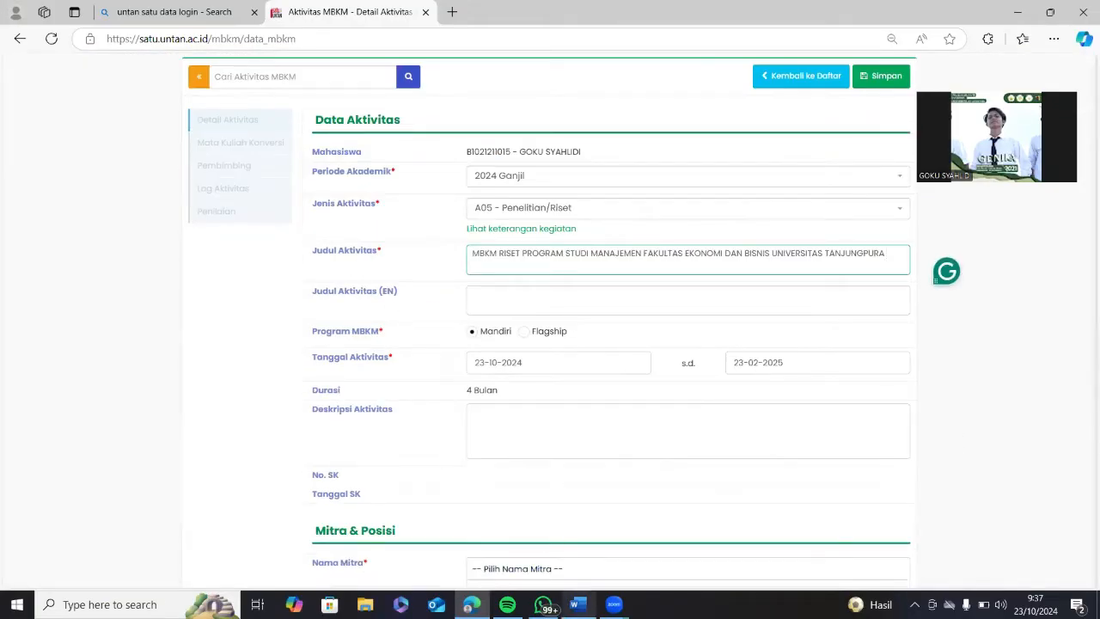
Copy the English MBKM Riset title from Word and paste it into Judul Aktivitas (EN).
{"action": "mouse_move", "coordinate": [578, 605]}
{"action": "left_click", "coordinate": [577, 541]}
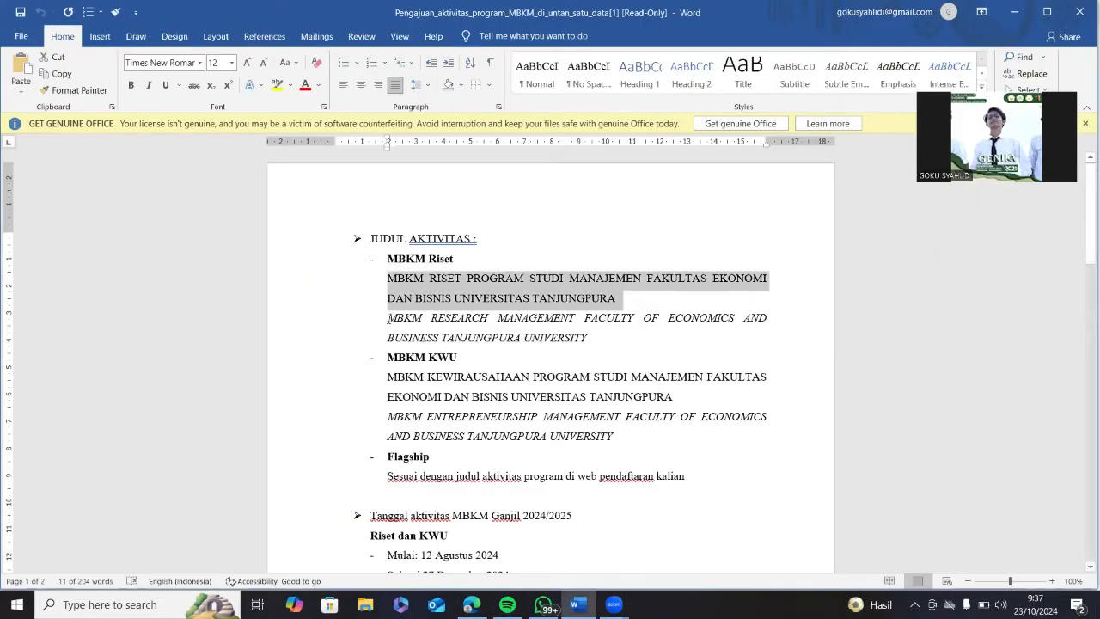
{"action": "left_click_drag", "start_coordinate": [388, 318], "coordinate": [612, 346]}
{"action": "key", "text": "ctrl+c"}
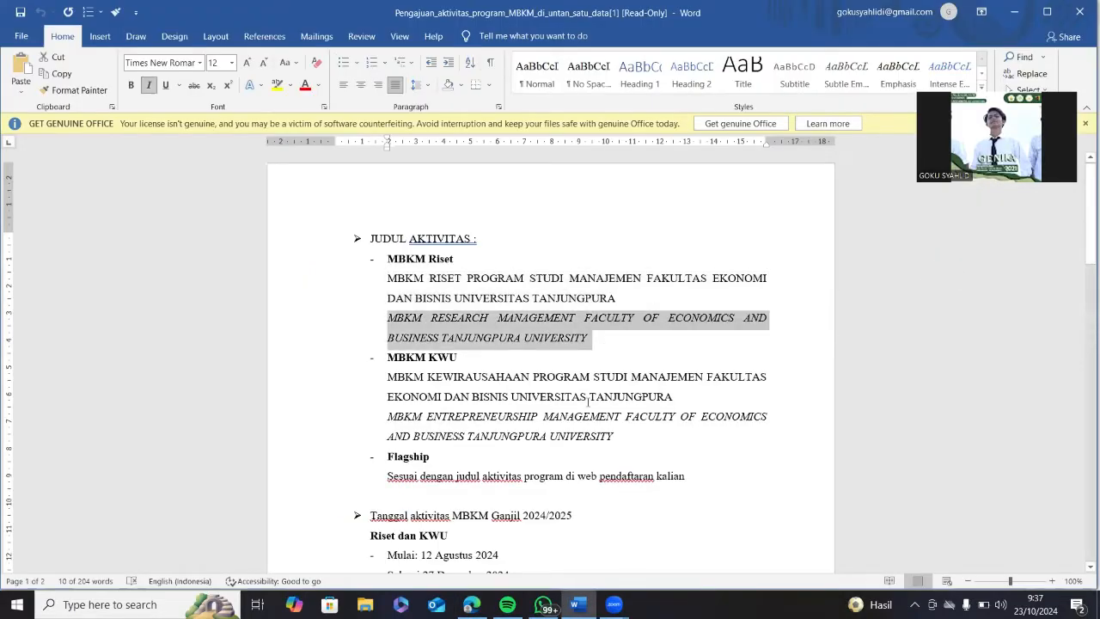
{"action": "left_click", "coordinate": [471, 605]}
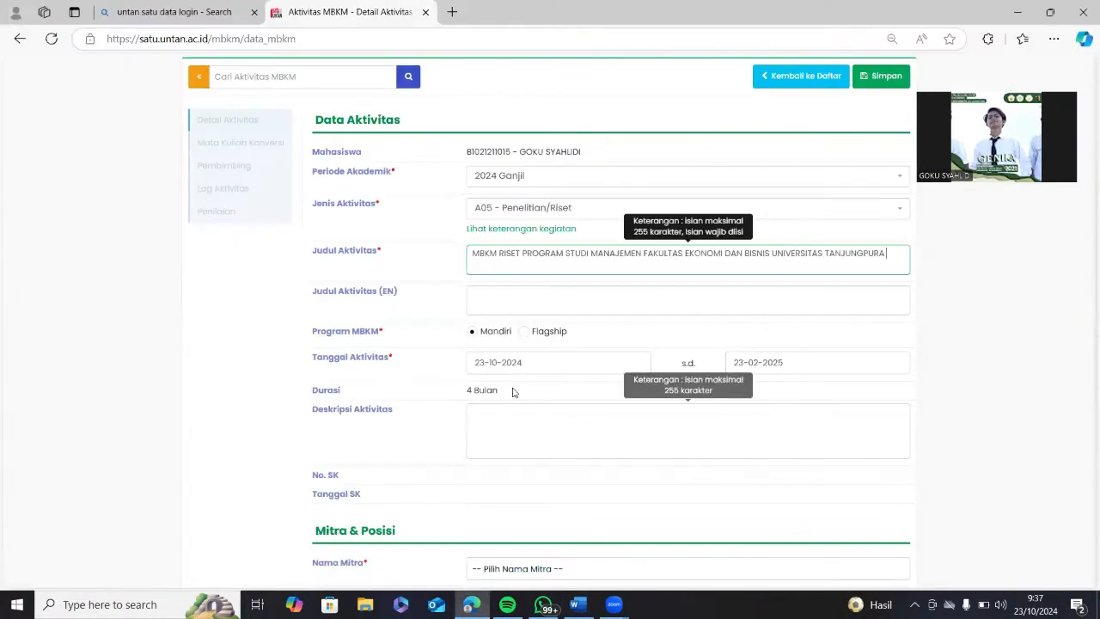
{"action": "left_click", "coordinate": [524, 294]}
{"action": "key", "text": "ctrl+v"}
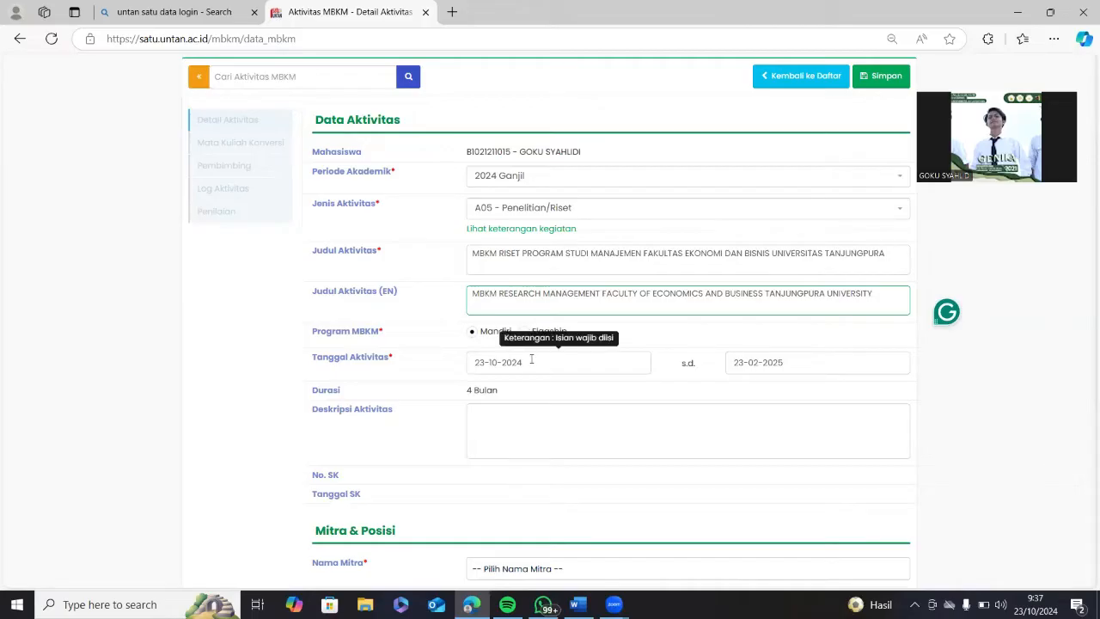
Set the activity dates to 12-08-2024 through 27-12-2024, giving 4 Bulan 15 Hari.
{"action": "left_click", "coordinate": [531, 360]}
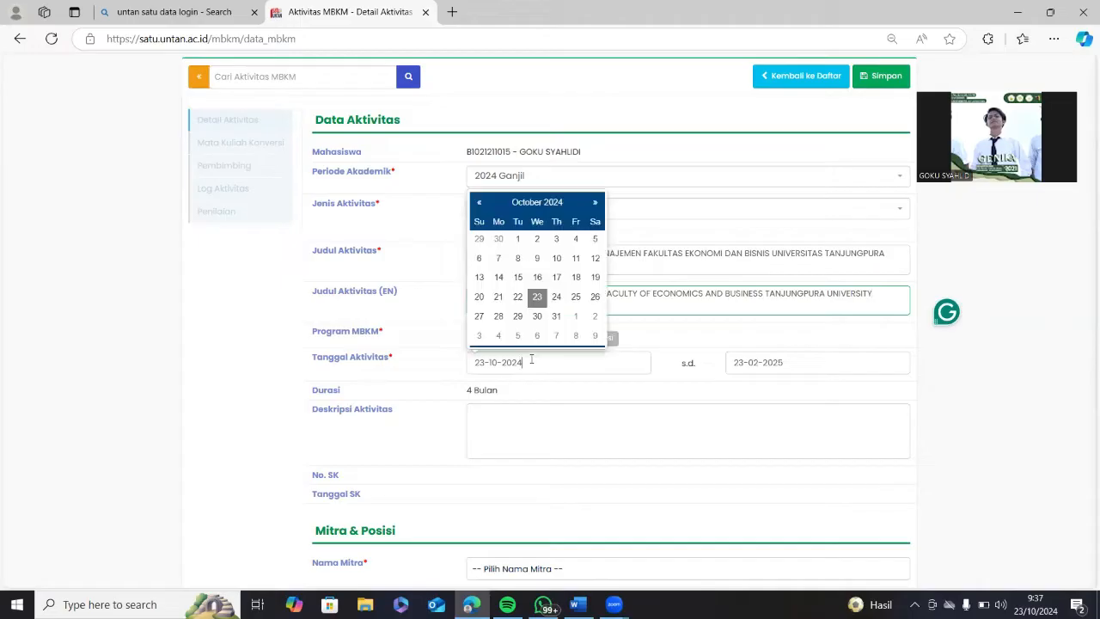
{"action": "left_click", "coordinate": [530, 210]}
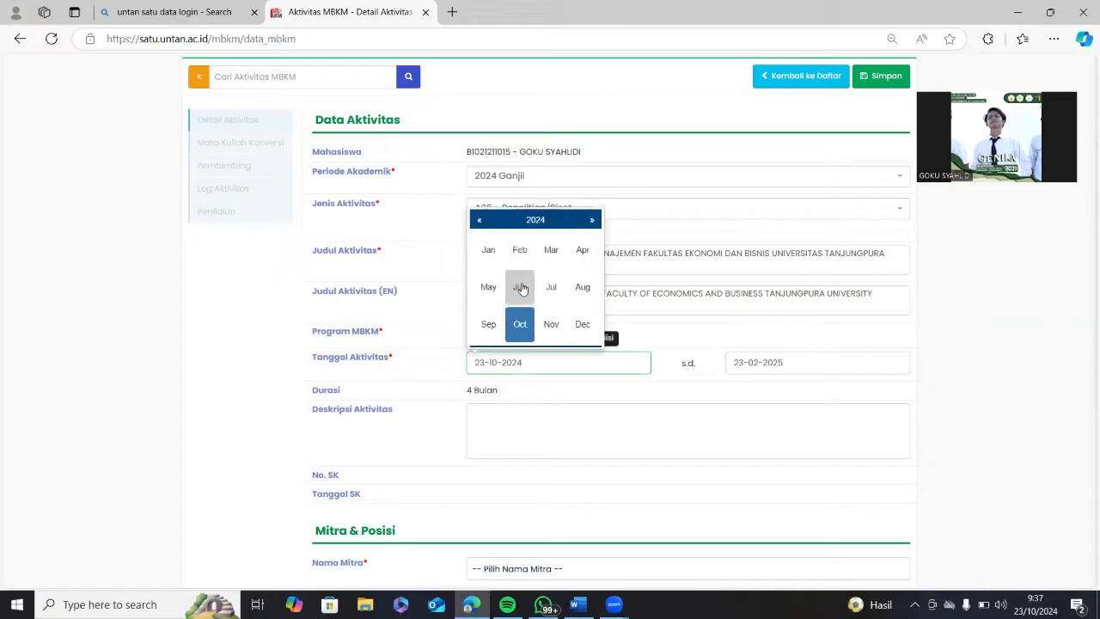
{"action": "left_click", "coordinate": [582, 287]}
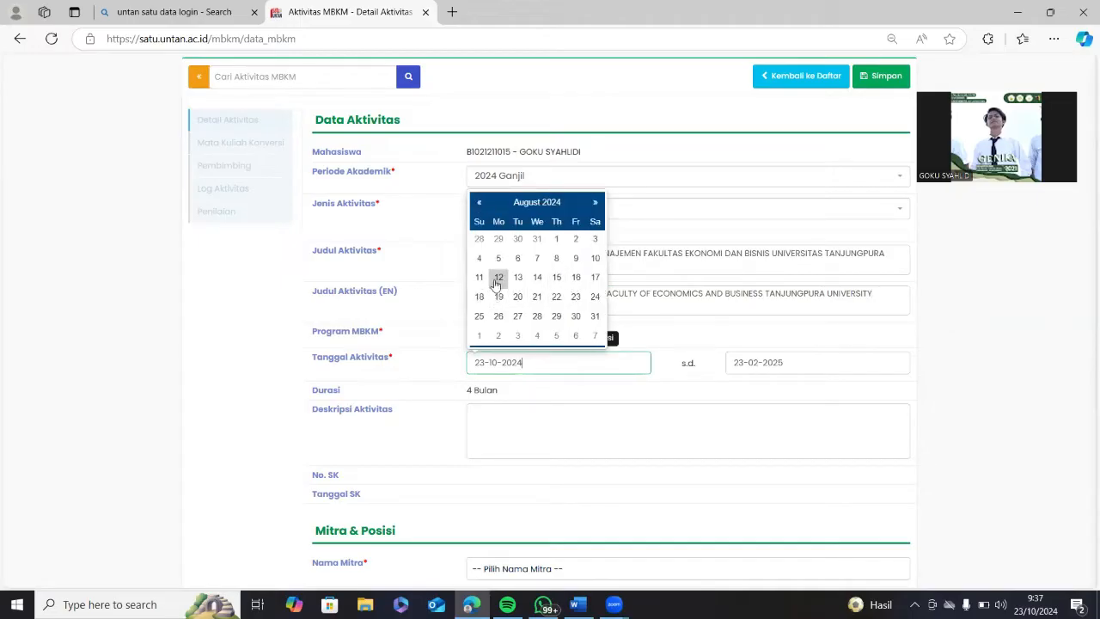
{"action": "left_click", "coordinate": [498, 278]}
{"action": "left_click", "coordinate": [773, 366]}
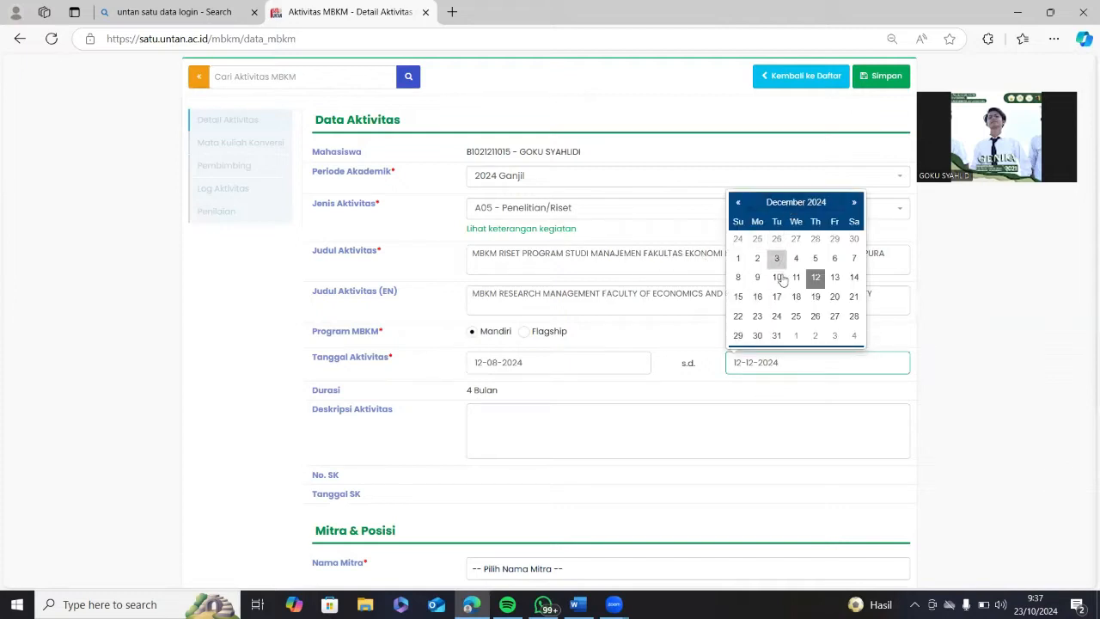
{"action": "left_click", "coordinate": [833, 316]}
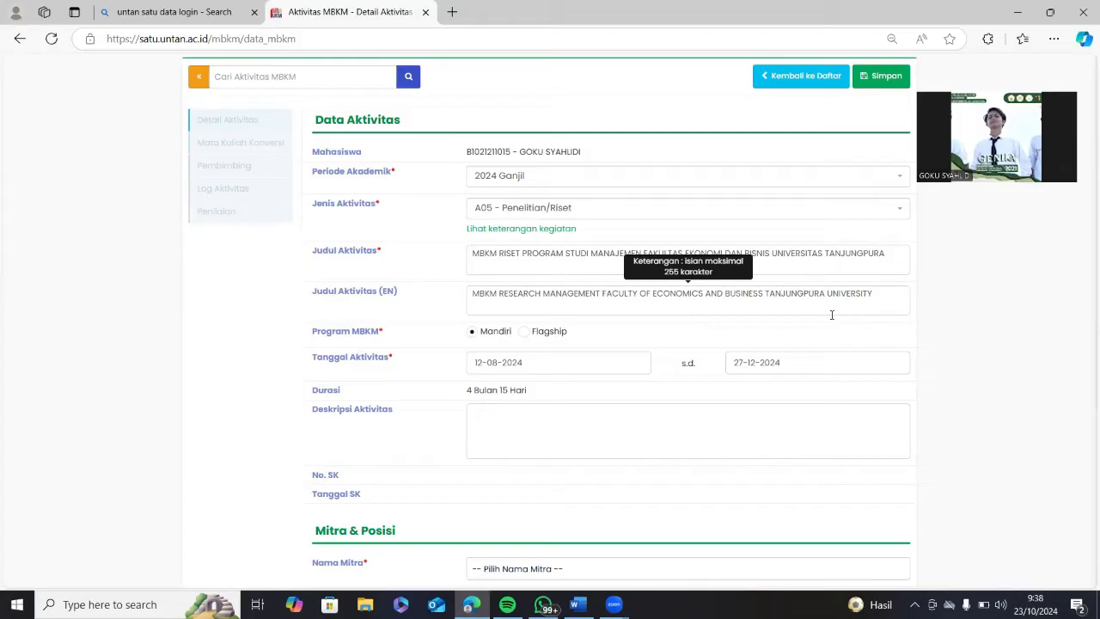
Place the cursor in Deskripsi Aktivitas and bring up the Word guidance document.
{"action": "left_click", "coordinate": [576, 408]}
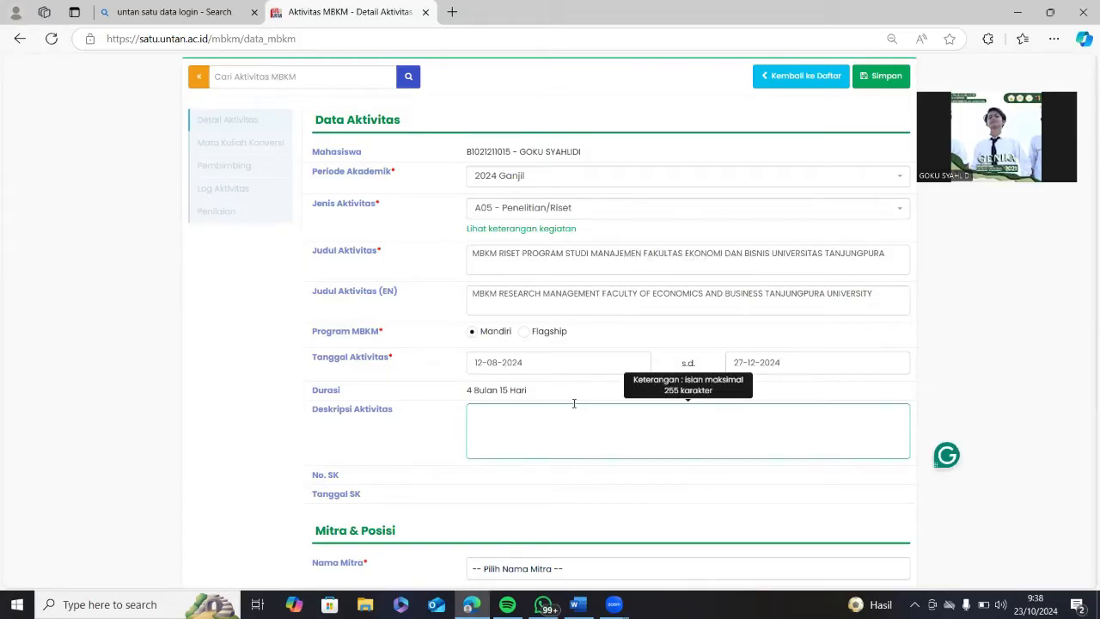
{"action": "scroll", "coordinate": [574, 403], "scroll_direction": "down", "scroll_amount": 2}
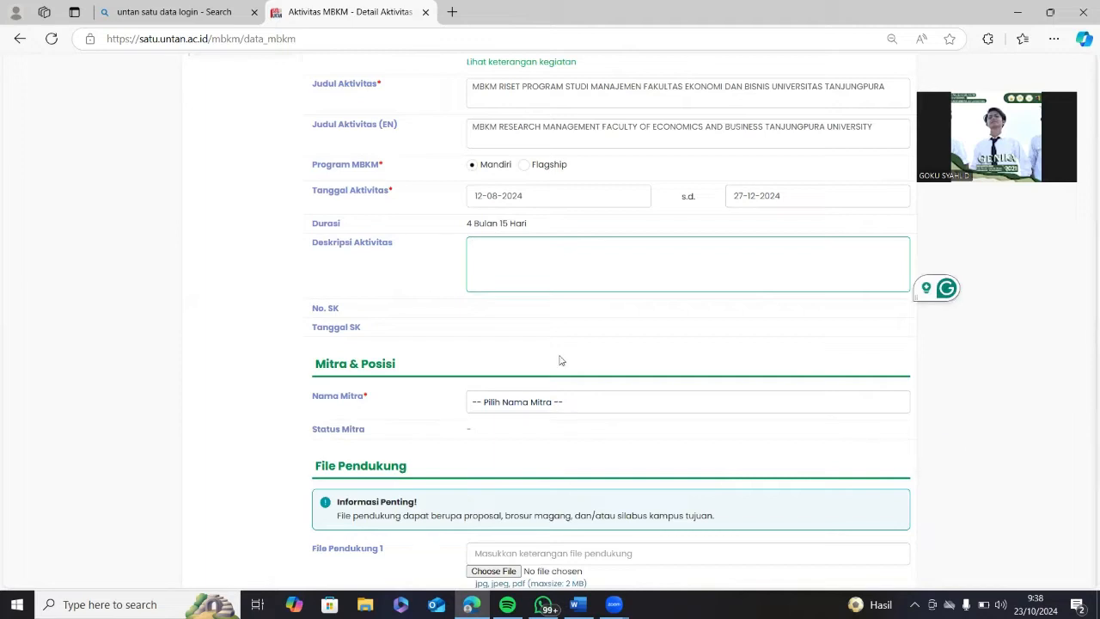
{"action": "mouse_move", "coordinate": [577, 604]}
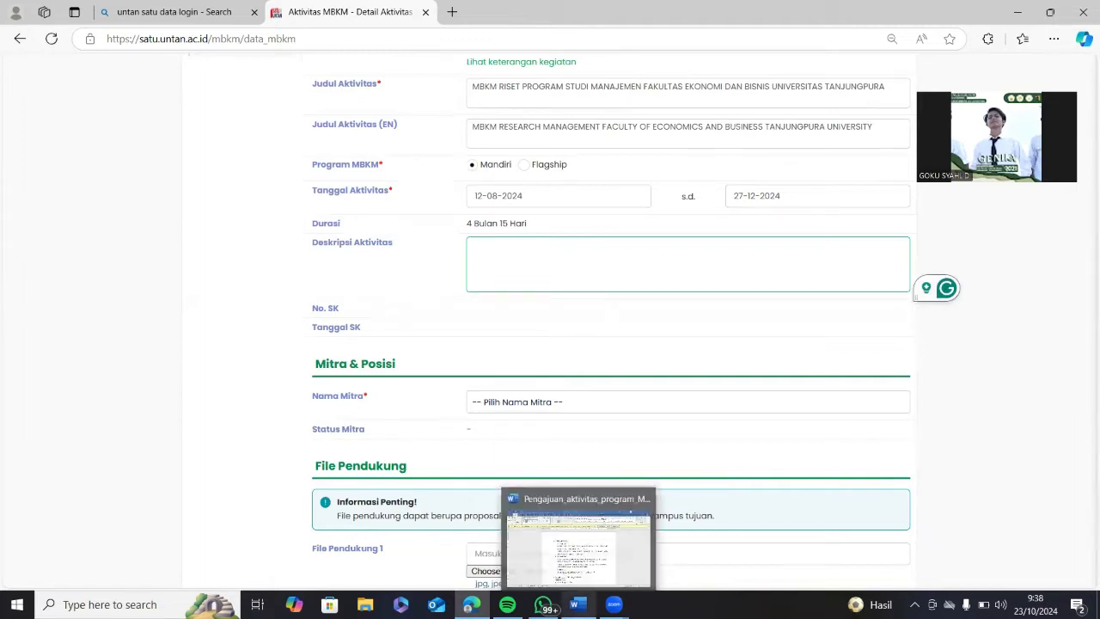
{"action": "left_click", "coordinate": [575, 550]}
Select and copy the MBKM Riset paragraph under Deskripsi Aktivitas in the Word guide.
{"action": "scroll", "coordinate": [524, 375], "scroll_direction": "down", "scroll_amount": 3}
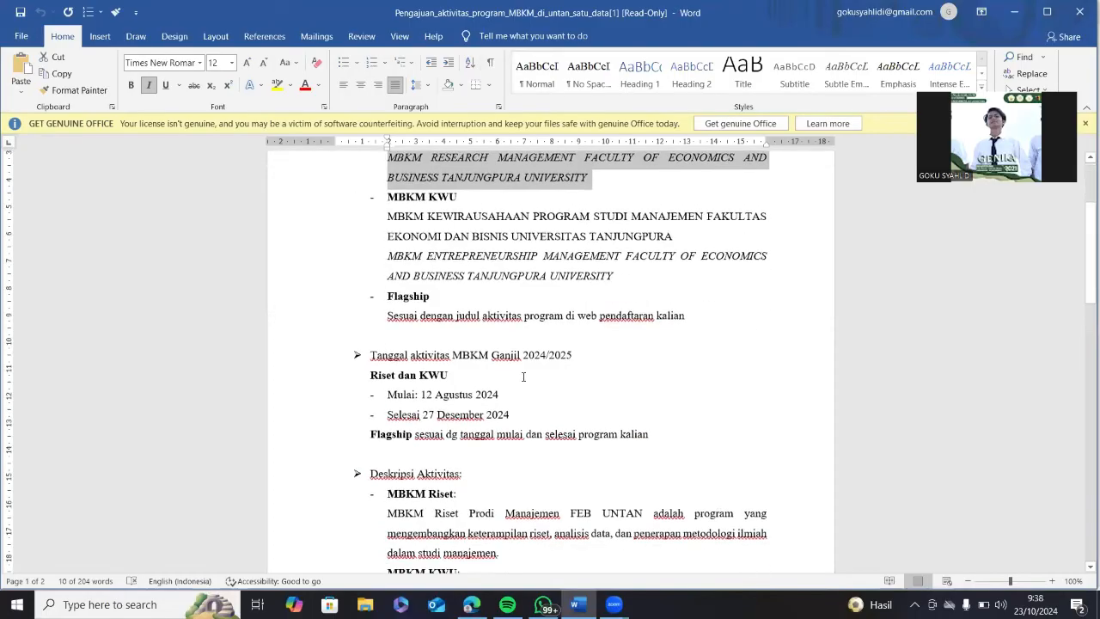
{"action": "scroll", "coordinate": [531, 366], "scroll_direction": "down", "scroll_amount": 4}
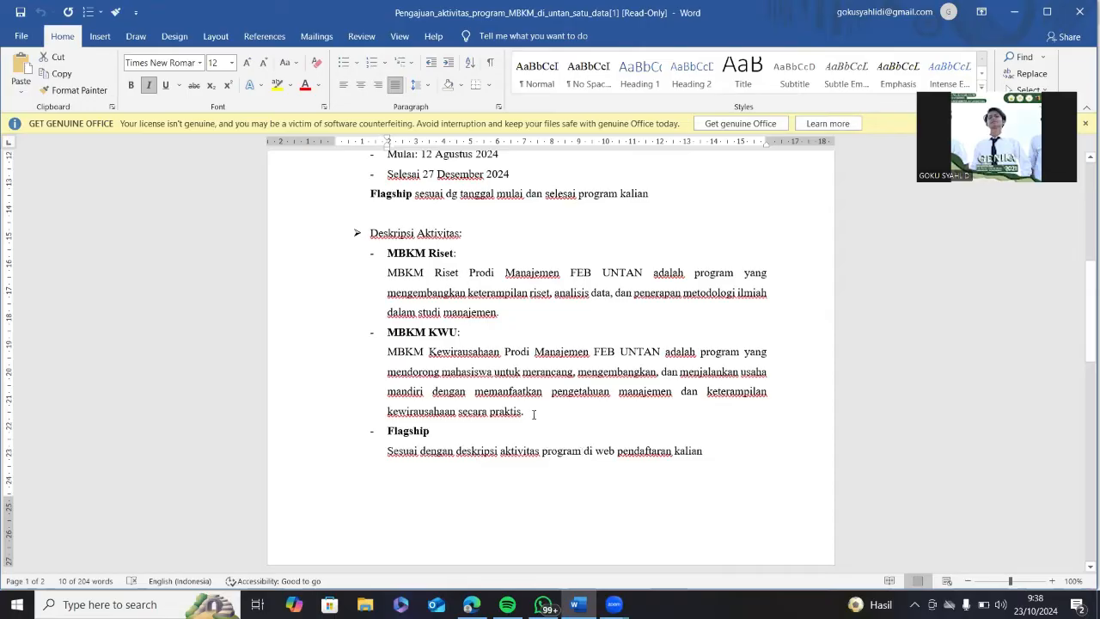
{"action": "left_click_drag", "start_coordinate": [388, 272], "coordinate": [503, 312]}
{"action": "key", "text": "ctrl+c"}
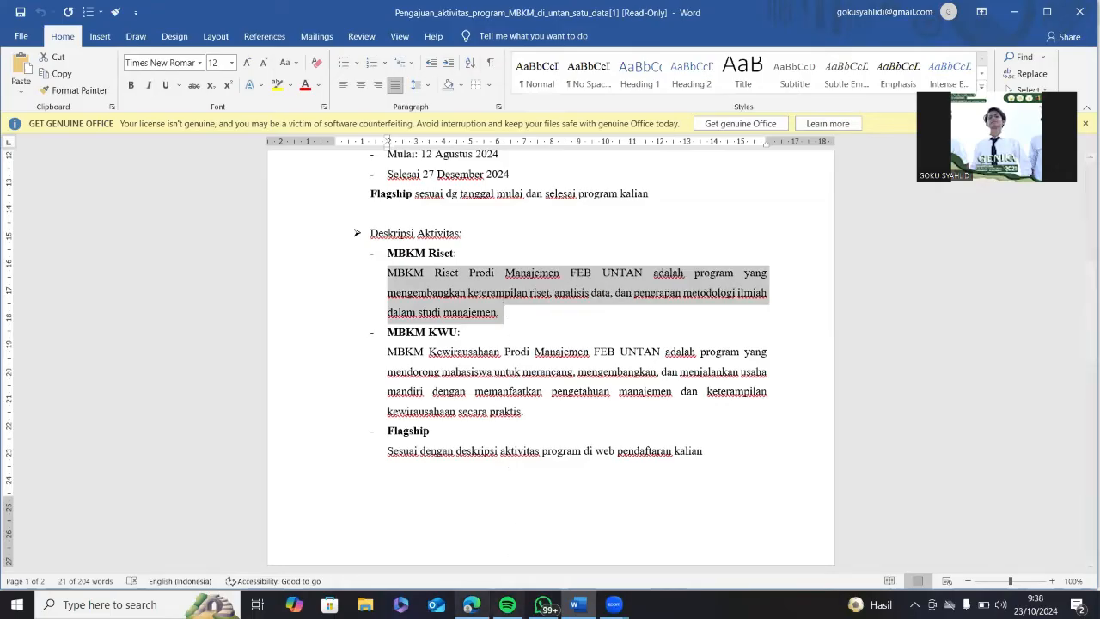
Paste the MBKM Riset description into Deskripsi Aktivitas, then return to the Word guide.
{"action": "mouse_move", "coordinate": [471, 604]}
{"action": "left_click", "coordinate": [493, 547]}
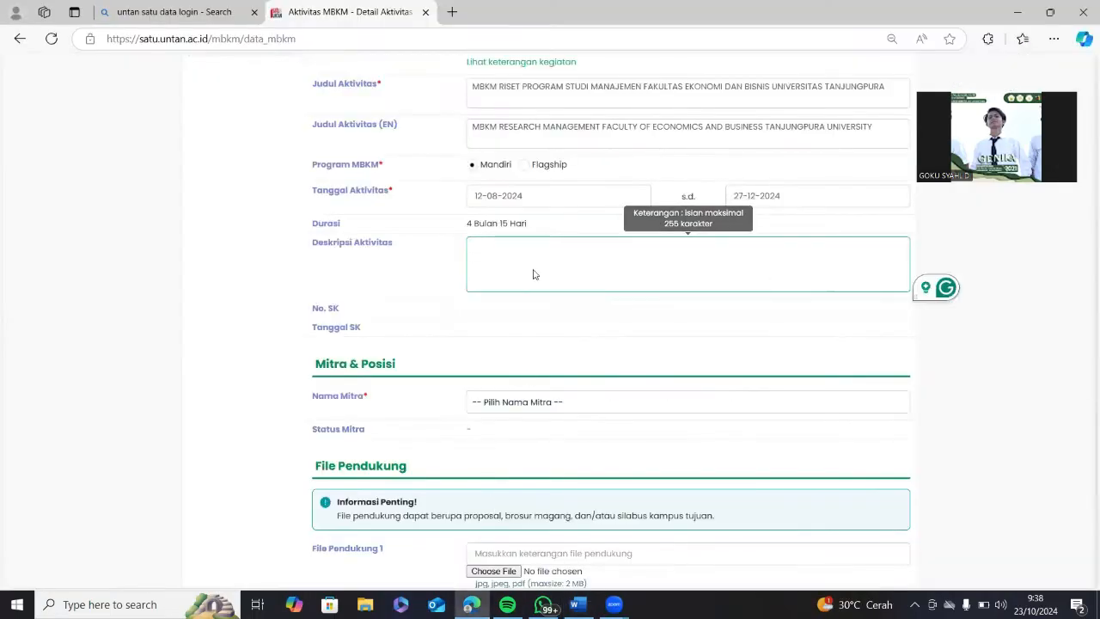
{"action": "key", "text": "ctrl+v"}
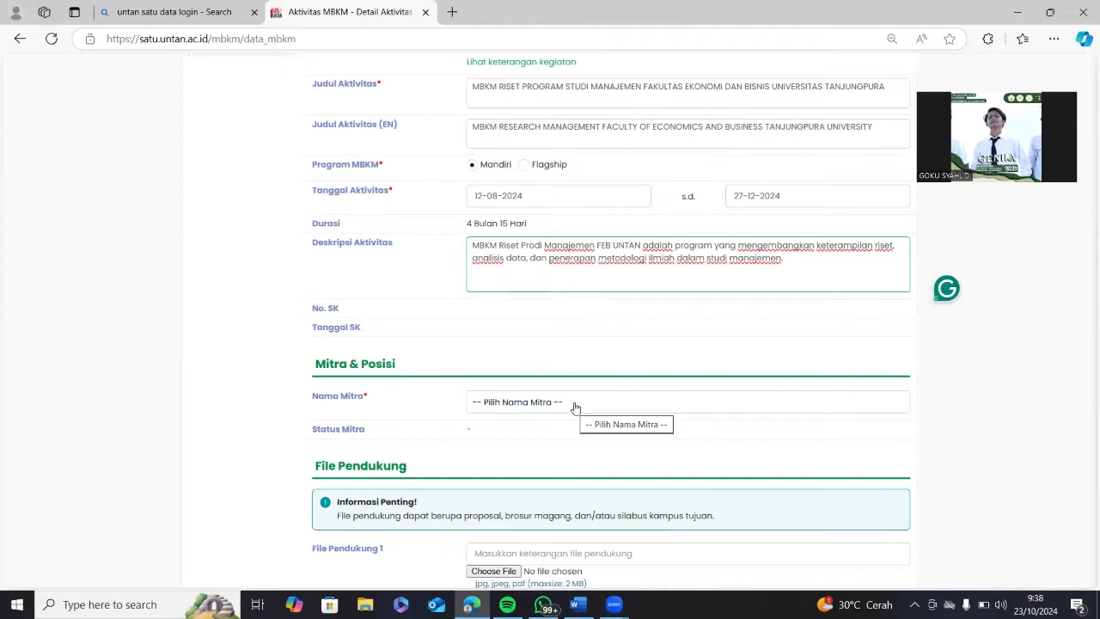
{"action": "mouse_move", "coordinate": [577, 604]}
{"action": "left_click", "coordinate": [569, 509]}
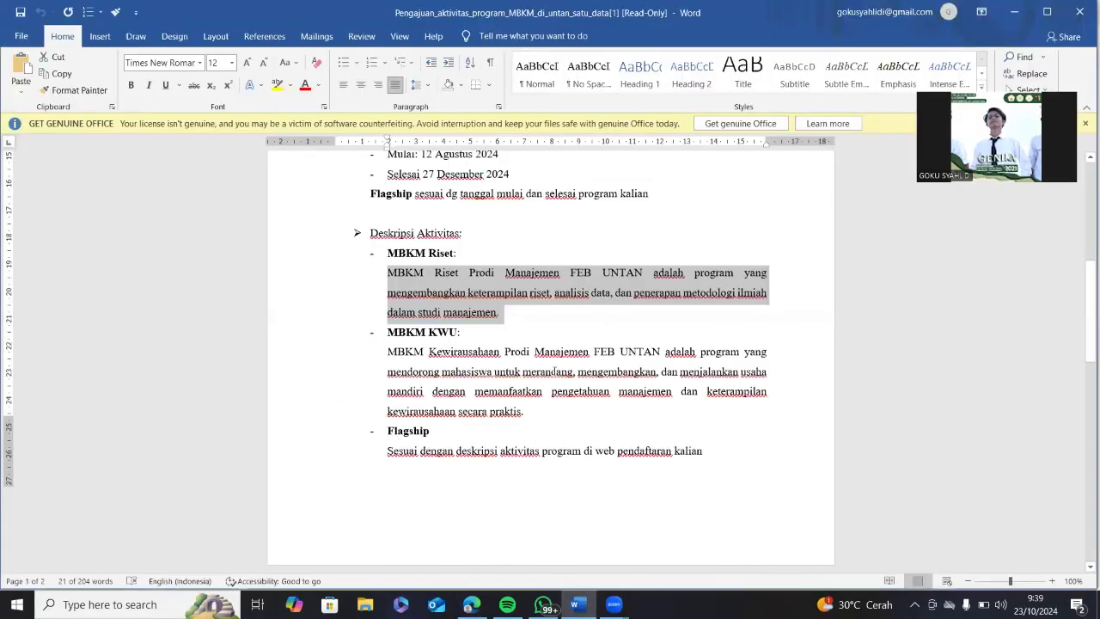
Scroll the Word guide to the Mitra and File Pendukung guidance.
{"action": "scroll", "coordinate": [509, 325], "scroll_direction": "down", "scroll_amount": 5}
{"action": "scroll", "coordinate": [509, 325], "scroll_direction": "up", "scroll_amount": 1}
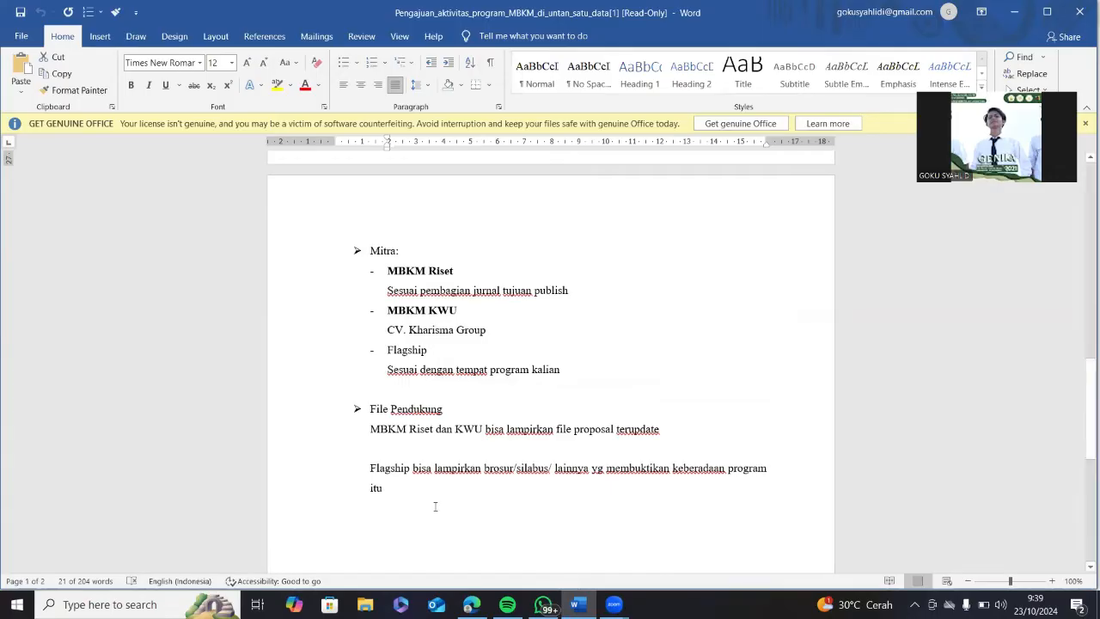
Pick Ilomata International Journal Of Management as Nama Mitra, then view Word's File Pendukung advice.
{"action": "mouse_move", "coordinate": [471, 604]}
{"action": "left_click", "coordinate": [463, 551]}
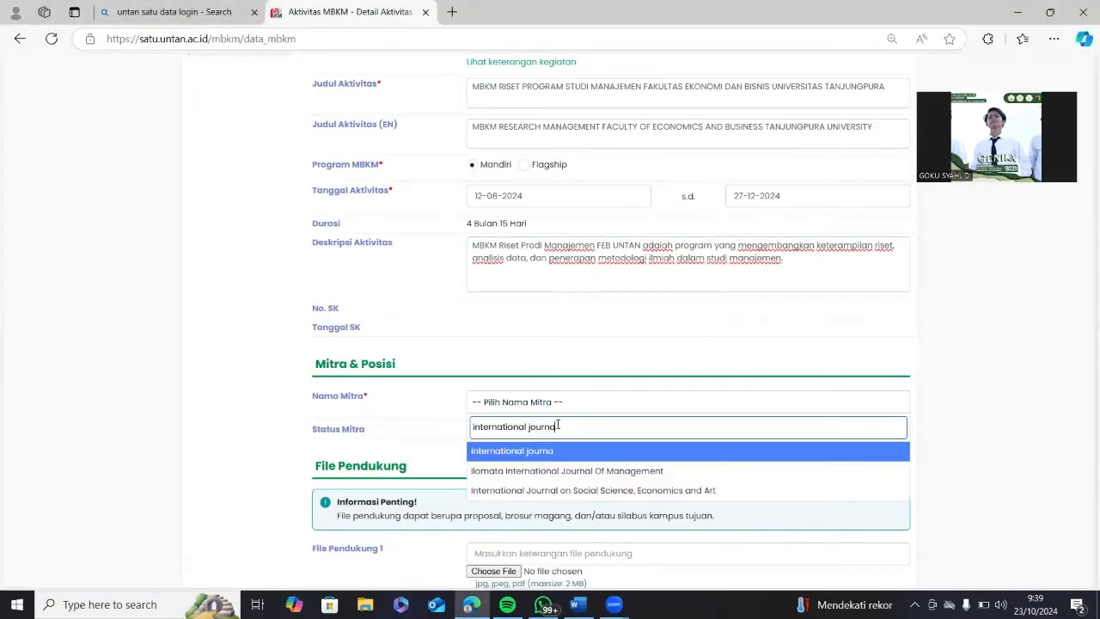
{"action": "left_click", "coordinate": [621, 471]}
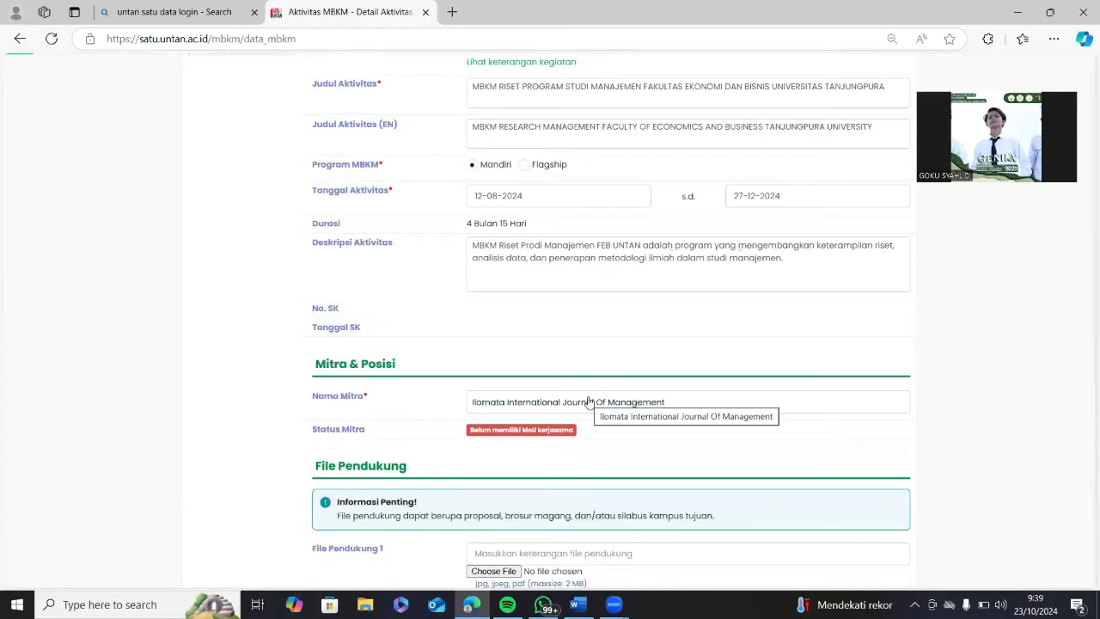
{"action": "scroll", "coordinate": [639, 398], "scroll_direction": "down", "scroll_amount": 3}
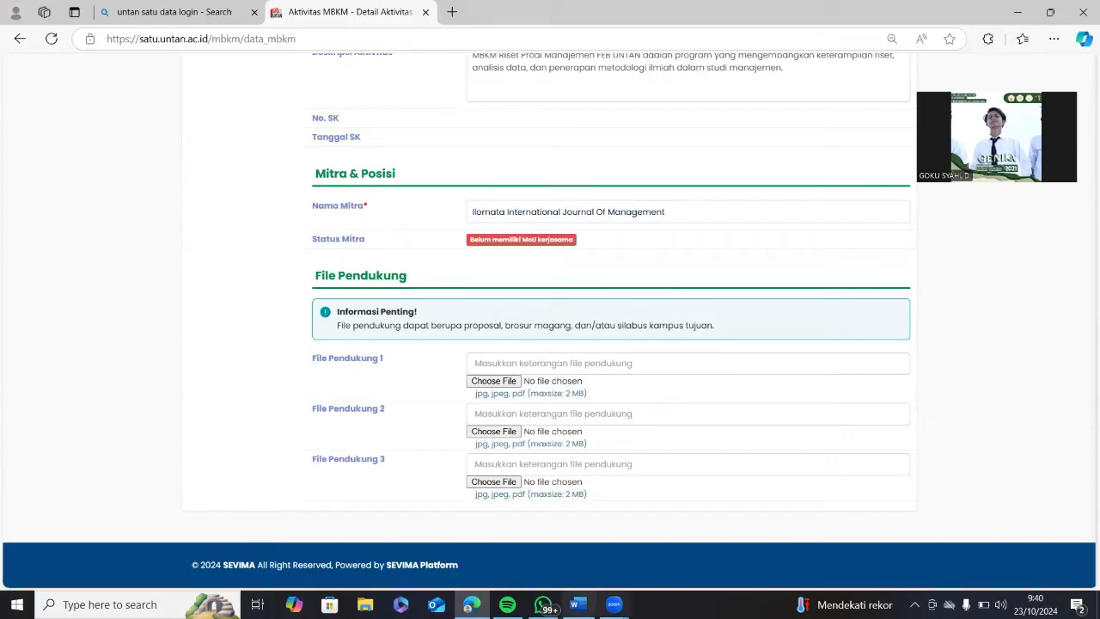
{"action": "left_click", "coordinate": [577, 604]}
{"action": "scroll", "coordinate": [539, 396], "scroll_direction": "down", "scroll_amount": 1}
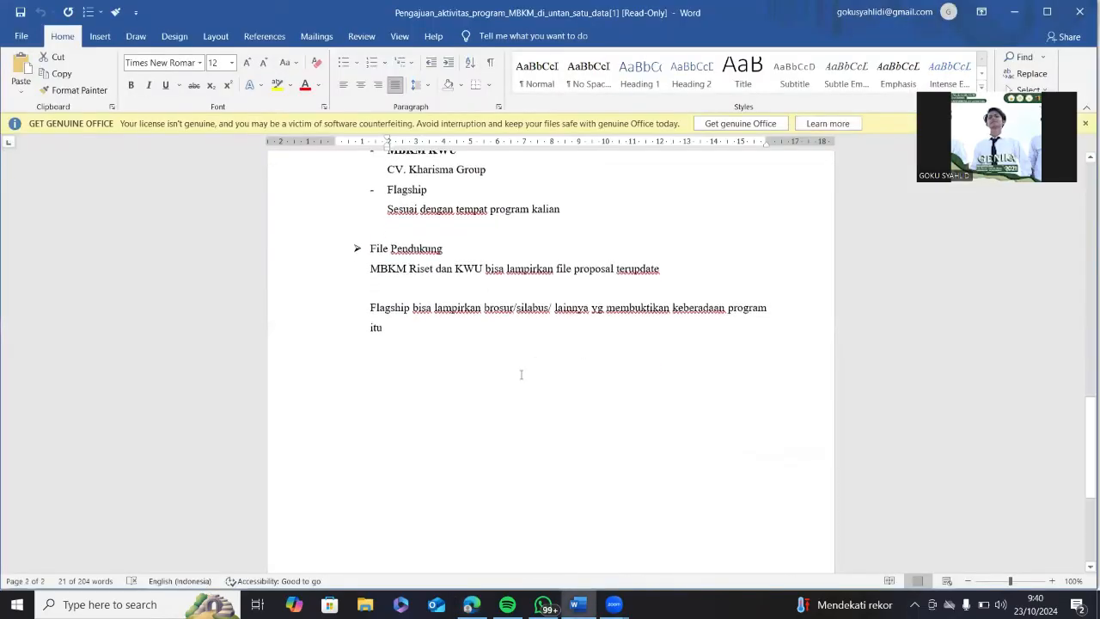
Check the Word guide's File Pendukung note on attaching the latest proposal, then return to the activity form.
{"action": "scroll", "coordinate": [519, 376], "scroll_direction": "up", "scroll_amount": 3}
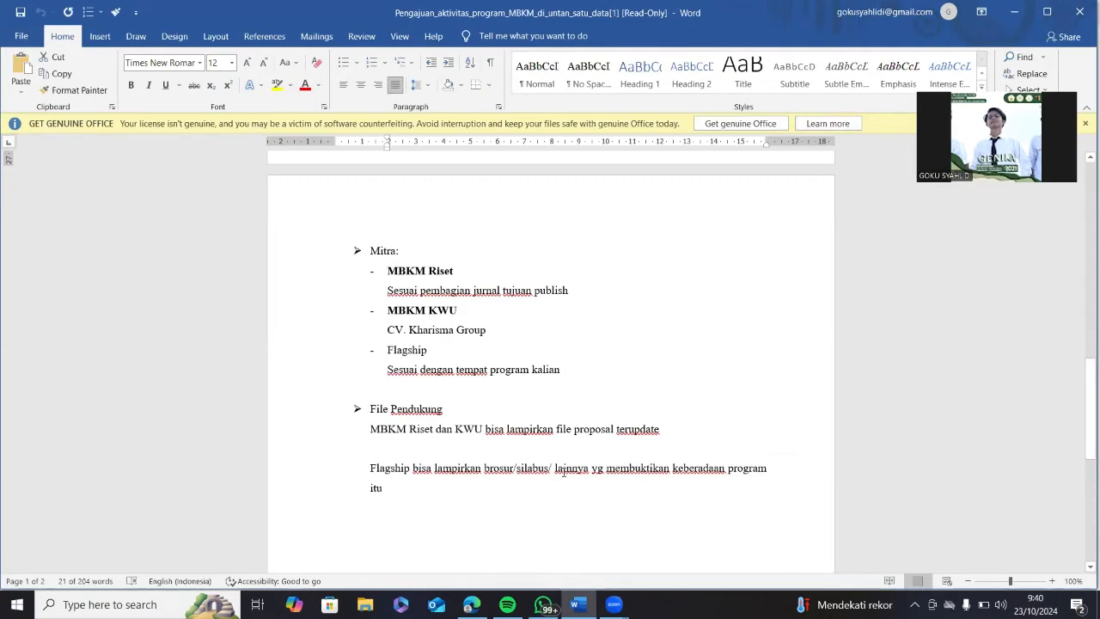
{"action": "mouse_move", "coordinate": [472, 606]}
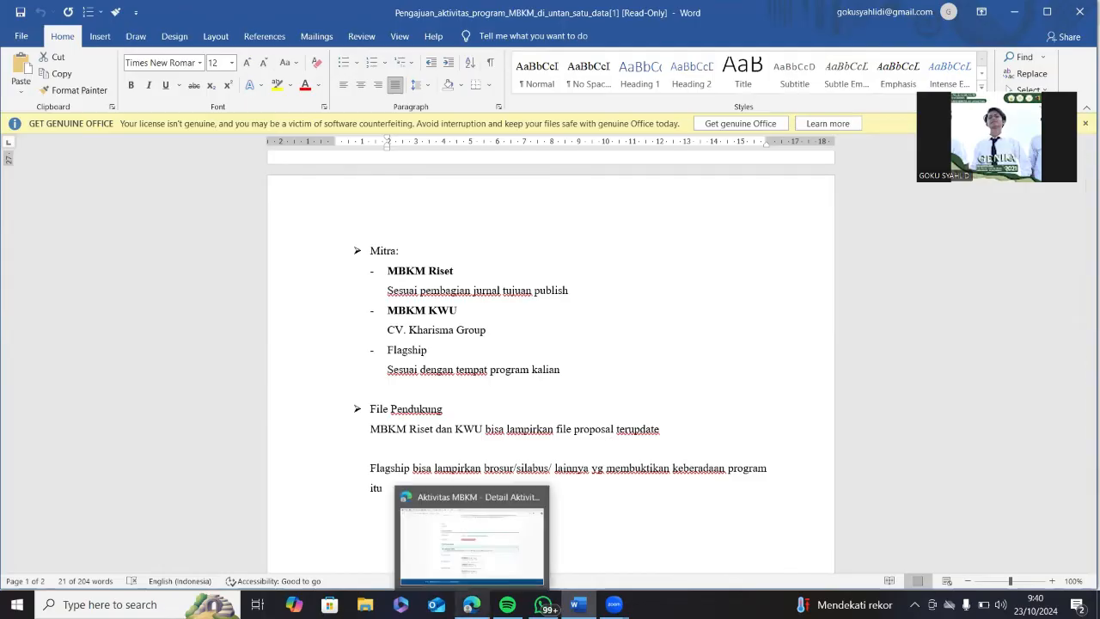
{"action": "left_click", "coordinate": [464, 538]}
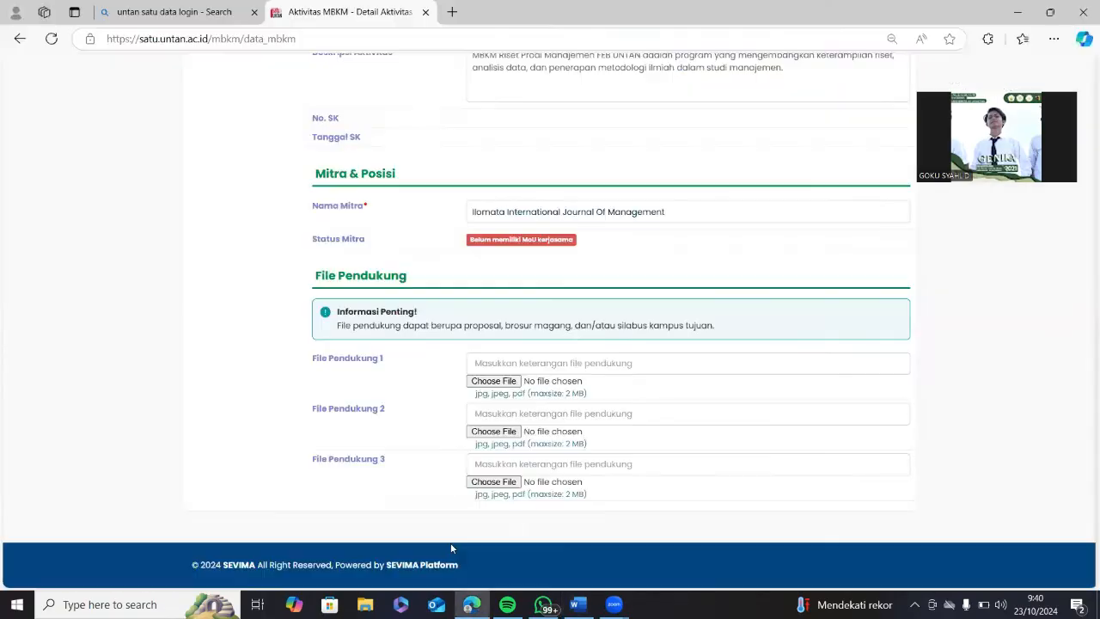
Attach the RISET template PDF from Downloads as File Pendukung 1, then save and confirm with Ya, Simpan.
{"action": "left_click", "coordinate": [487, 381]}
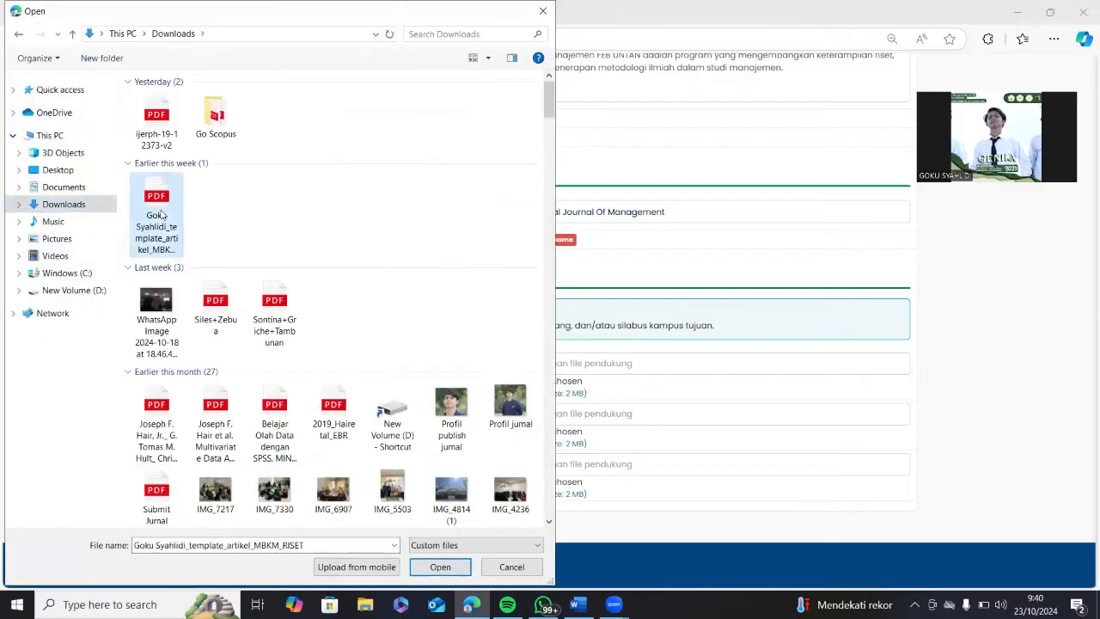
{"action": "left_click", "coordinate": [452, 567]}
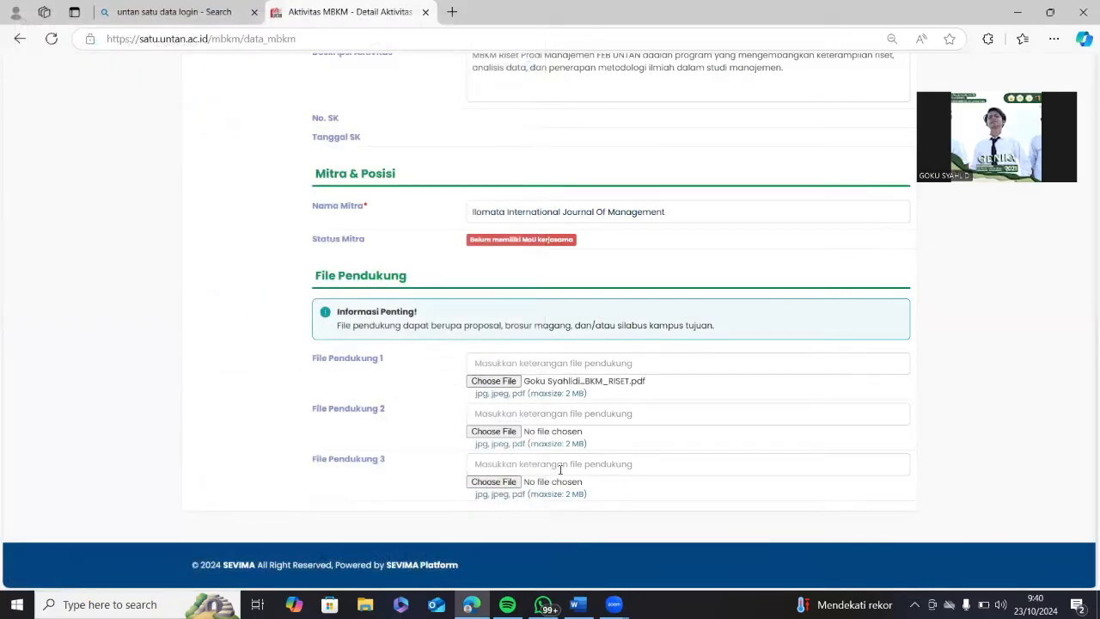
{"action": "scroll", "coordinate": [631, 439], "scroll_direction": "up", "scroll_amount": 15}
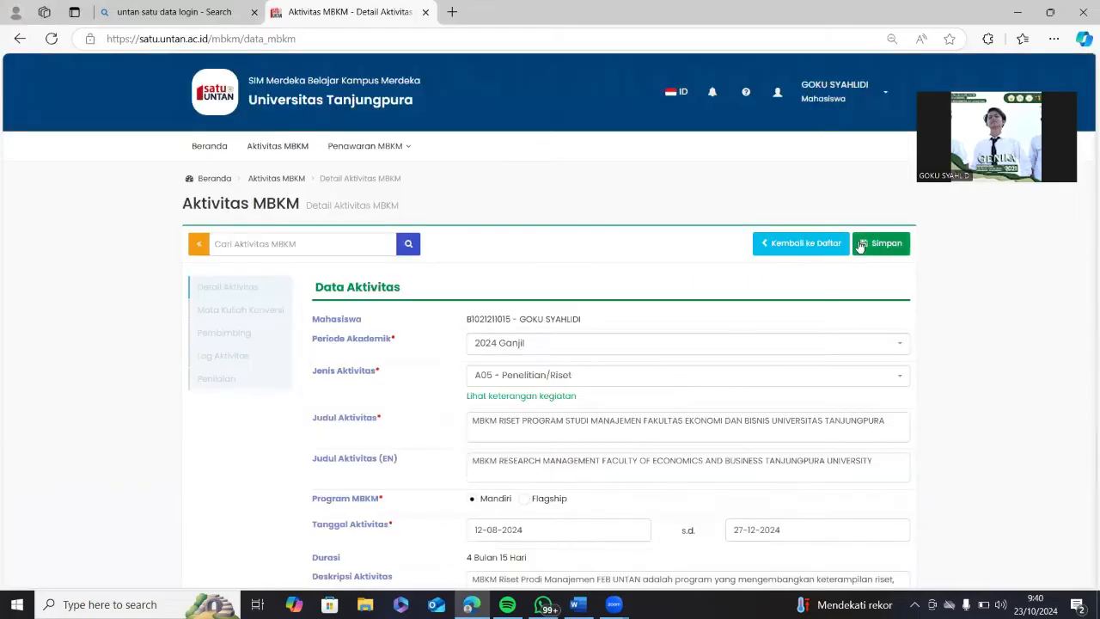
{"action": "scroll", "coordinate": [694, 413], "scroll_direction": "down", "scroll_amount": 6}
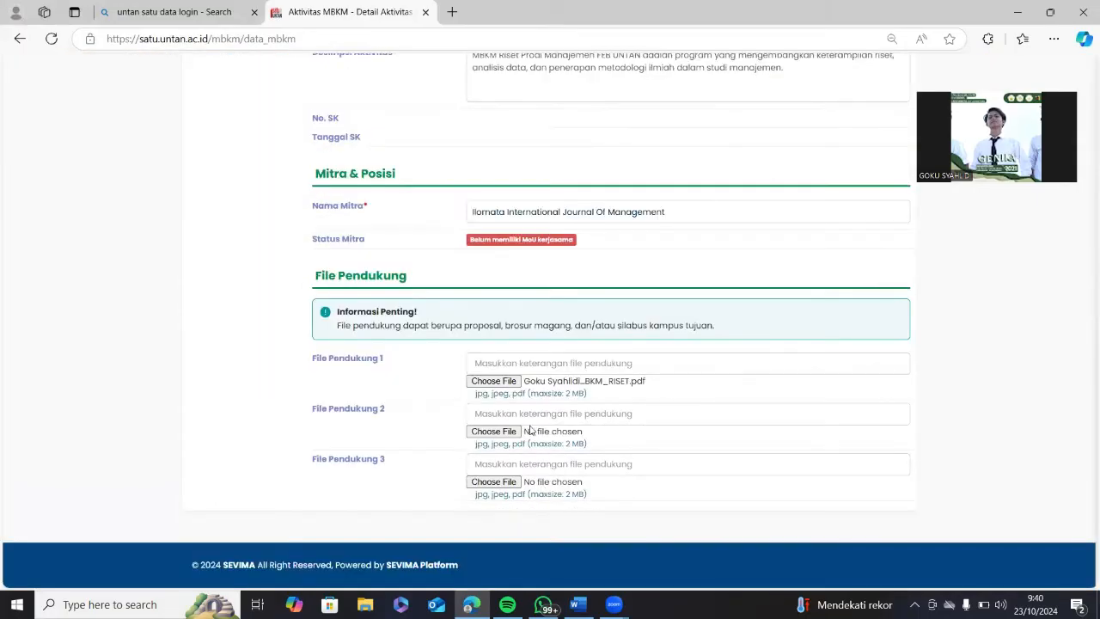
{"action": "scroll", "coordinate": [679, 359], "scroll_direction": "up", "scroll_amount": 6}
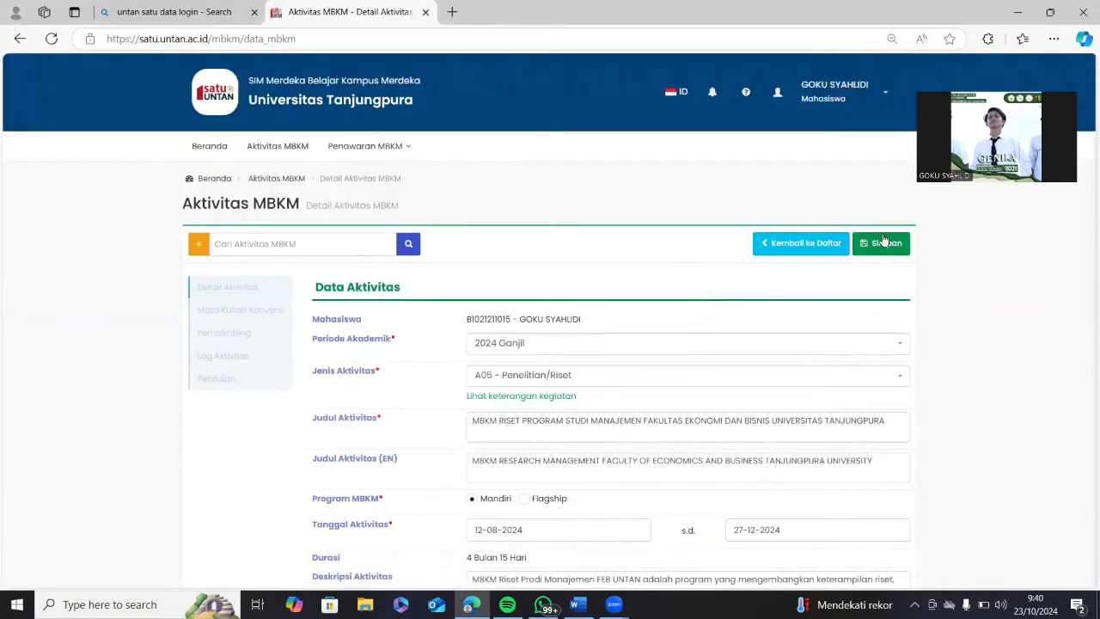
{"action": "left_click", "coordinate": [884, 241]}
{"action": "left_click", "coordinate": [616, 189]}
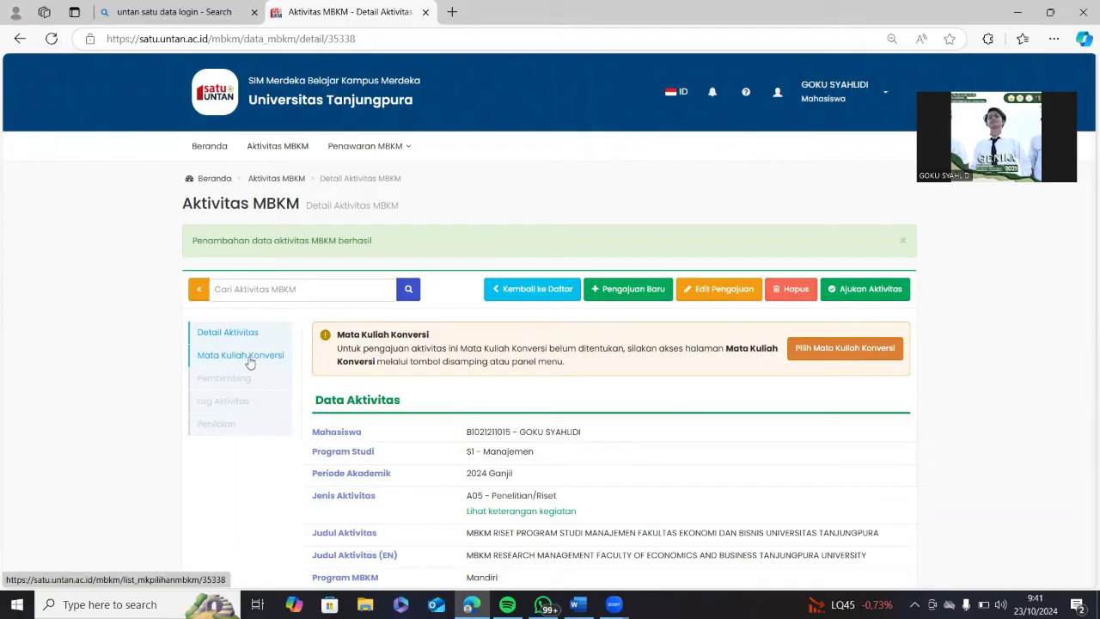
Open the Mata Kuliah Konversi page and start adding a conversion course.
{"action": "left_click", "coordinate": [249, 362]}
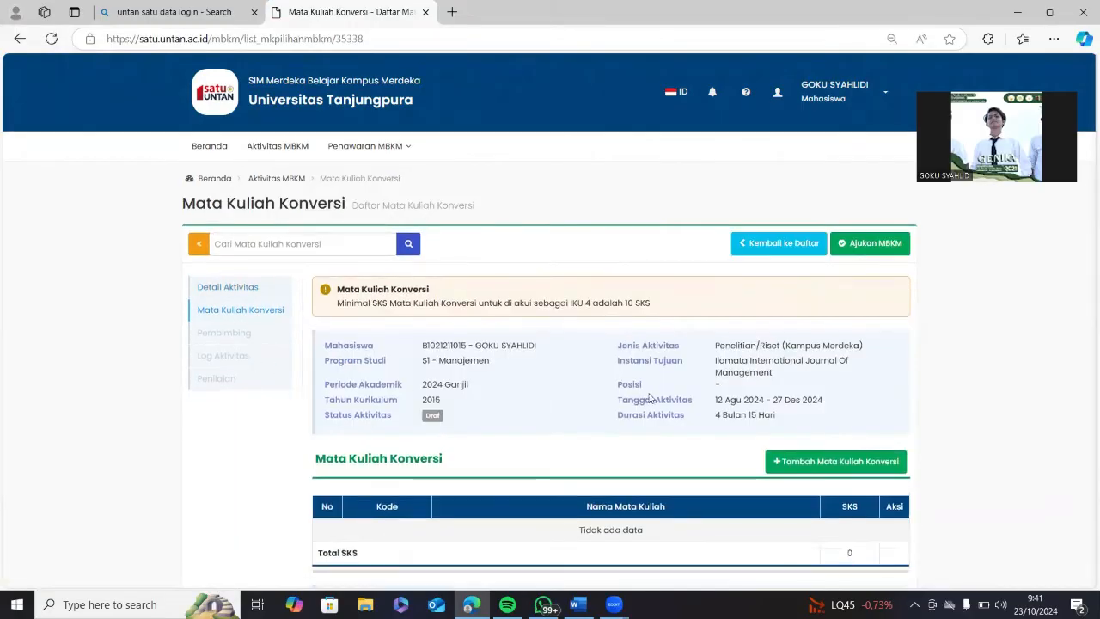
{"action": "scroll", "coordinate": [743, 406], "scroll_direction": "down", "scroll_amount": 2}
{"action": "scroll", "coordinate": [744, 407], "scroll_direction": "down", "scroll_amount": 1}
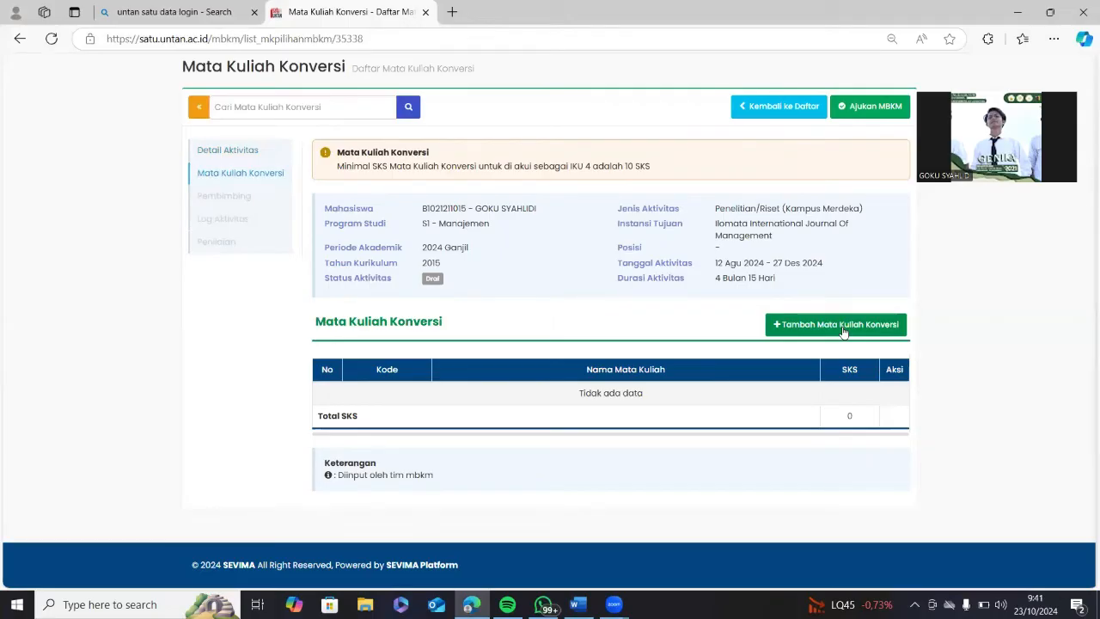
{"action": "left_click", "coordinate": [842, 331]}
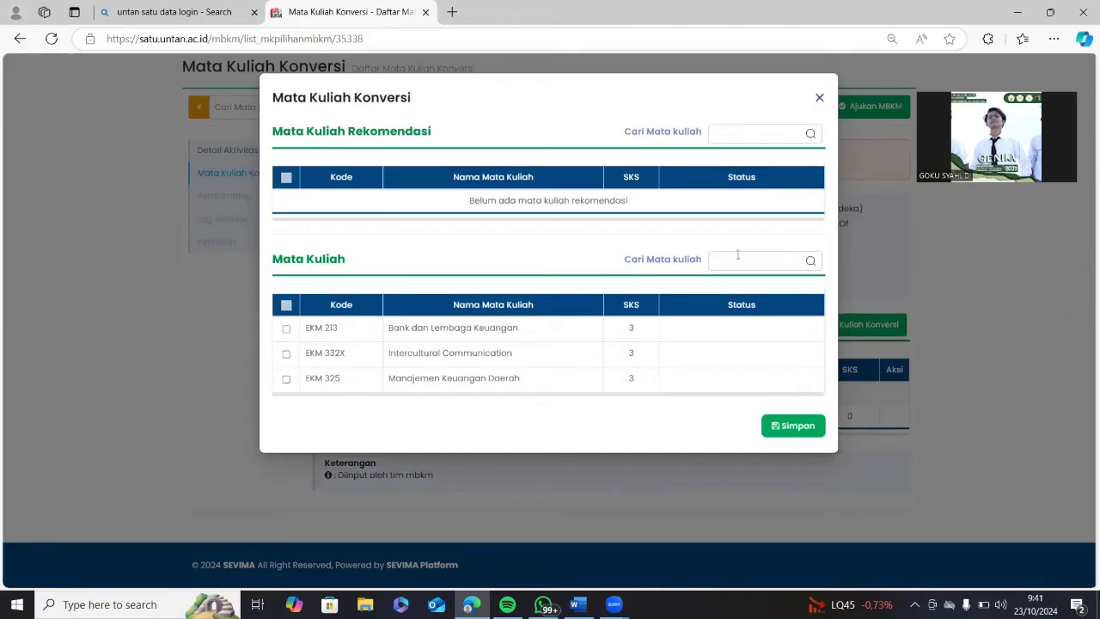
Search 'resik', tick Manajemen Resiko, and save the selected courses for 18 SKS in total.
{"action": "left_click", "coordinate": [737, 256]}
{"action": "type", "text": "res"}
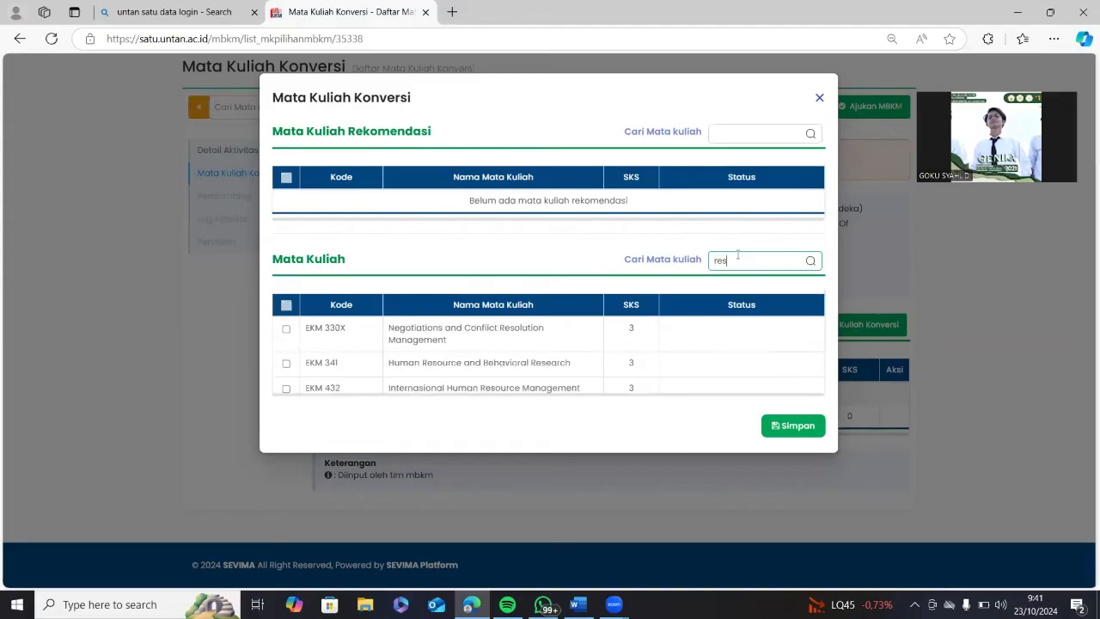
{"action": "type", "text": "ik"}
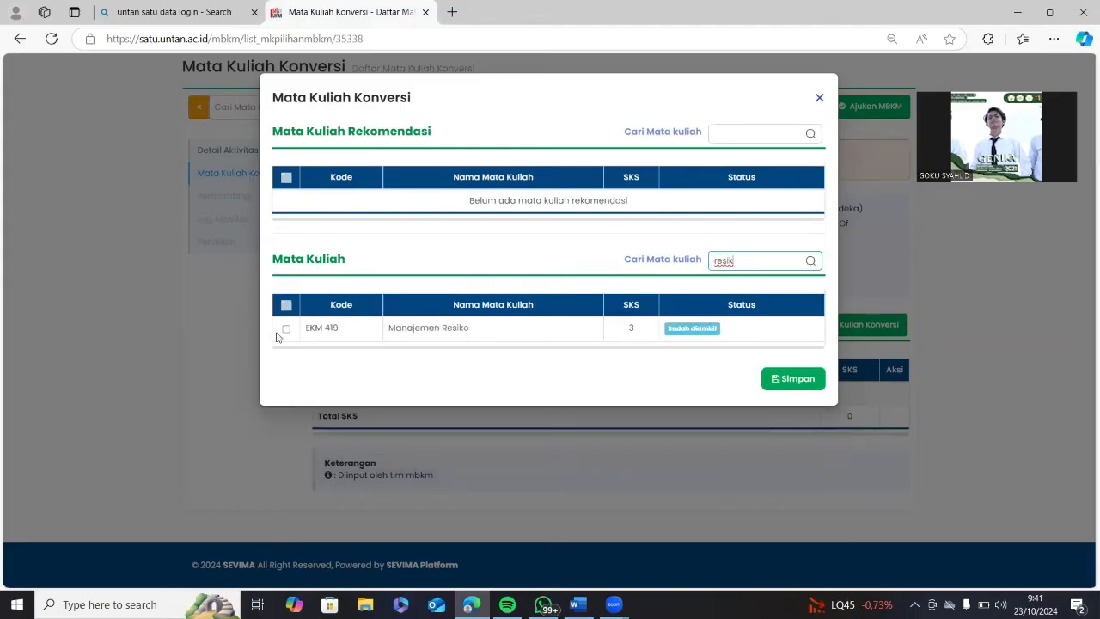
{"action": "left_click", "coordinate": [287, 329]}
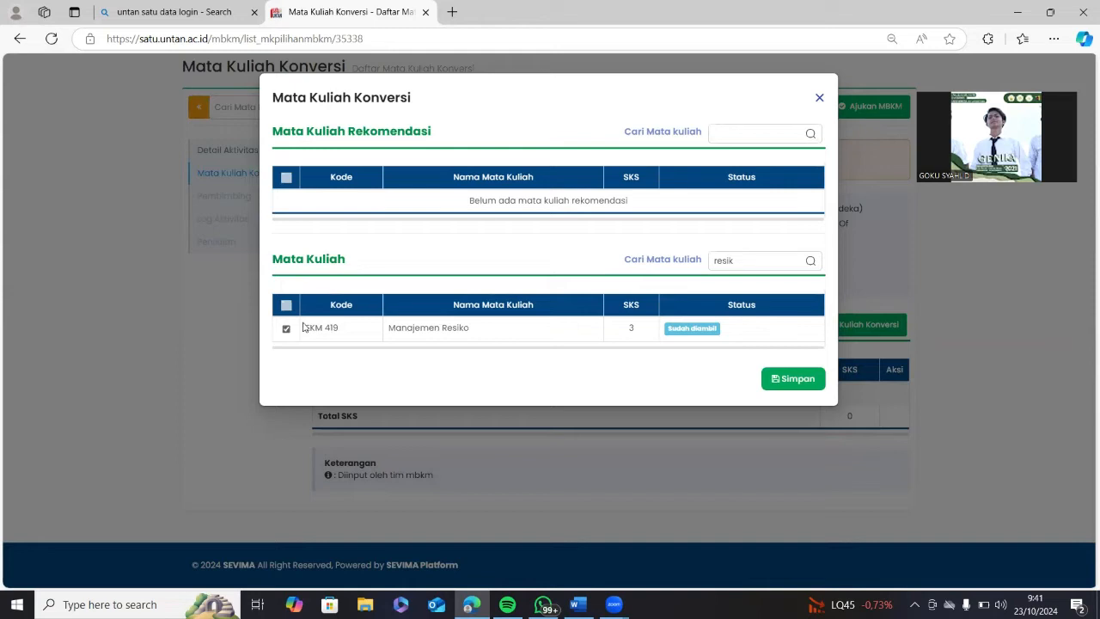
{"action": "left_click", "coordinate": [781, 256]}
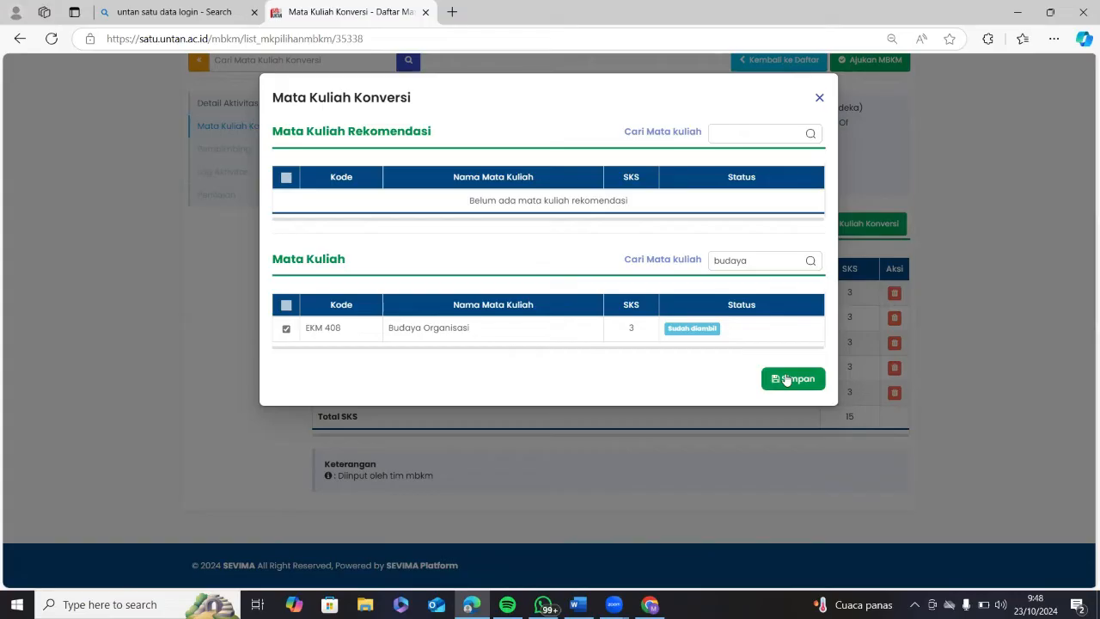
{"action": "left_click", "coordinate": [785, 379]}
{"action": "left_click", "coordinate": [615, 207]}
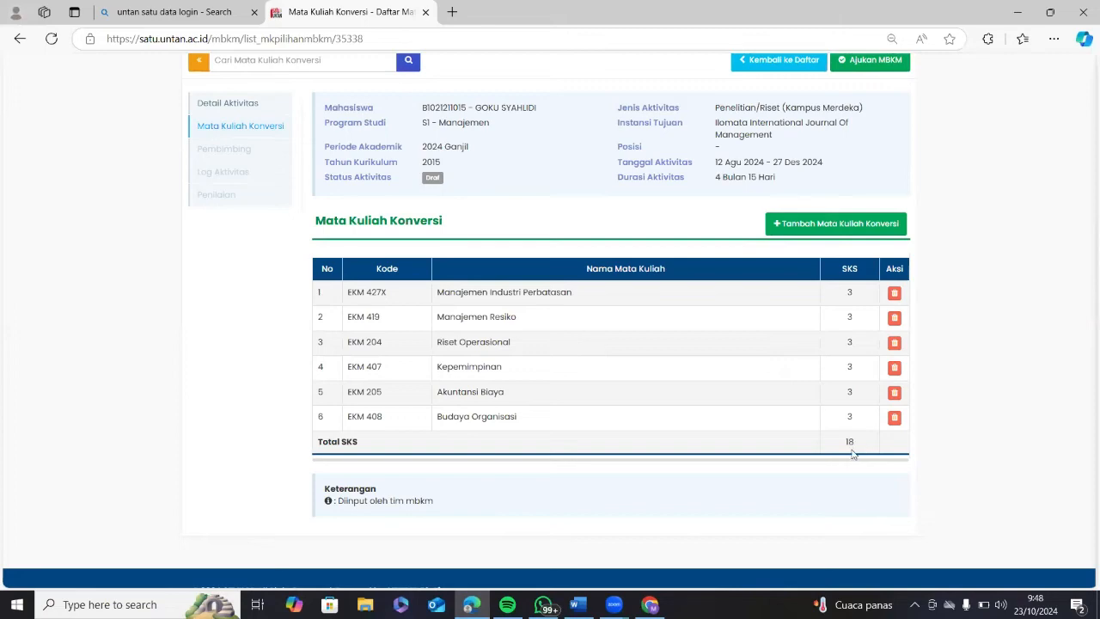
{"action": "scroll", "coordinate": [640, 427], "scroll_direction": "up", "scroll_amount": 3}
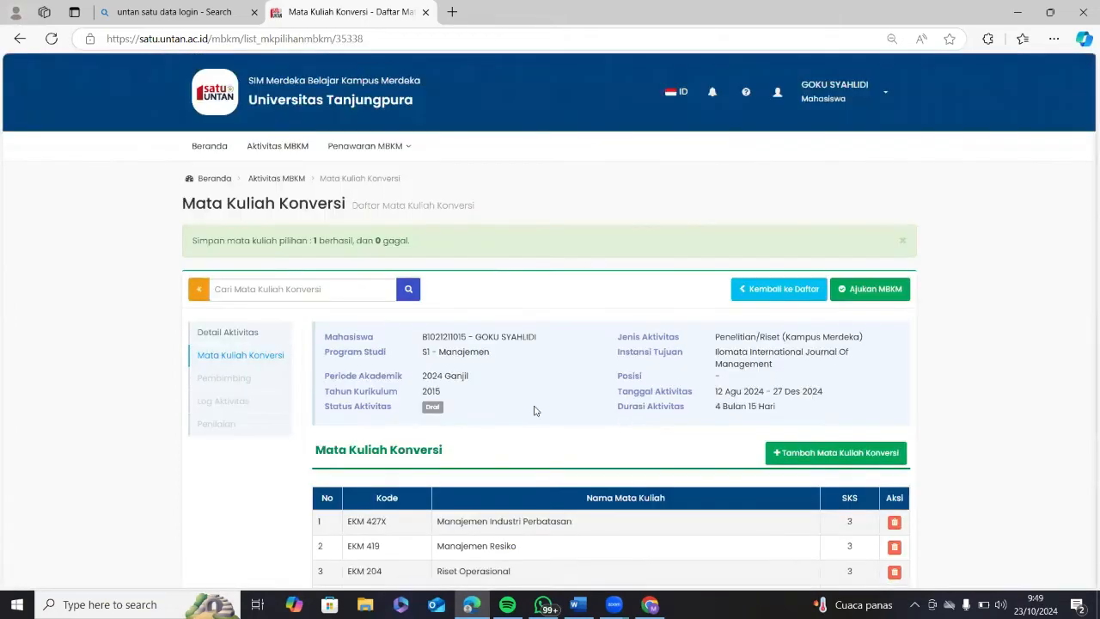
Submit the research activity with Ajukan MBKM and confirm with Ya, Yakin.
{"action": "scroll", "coordinate": [247, 210], "scroll_direction": "down", "scroll_amount": 2}
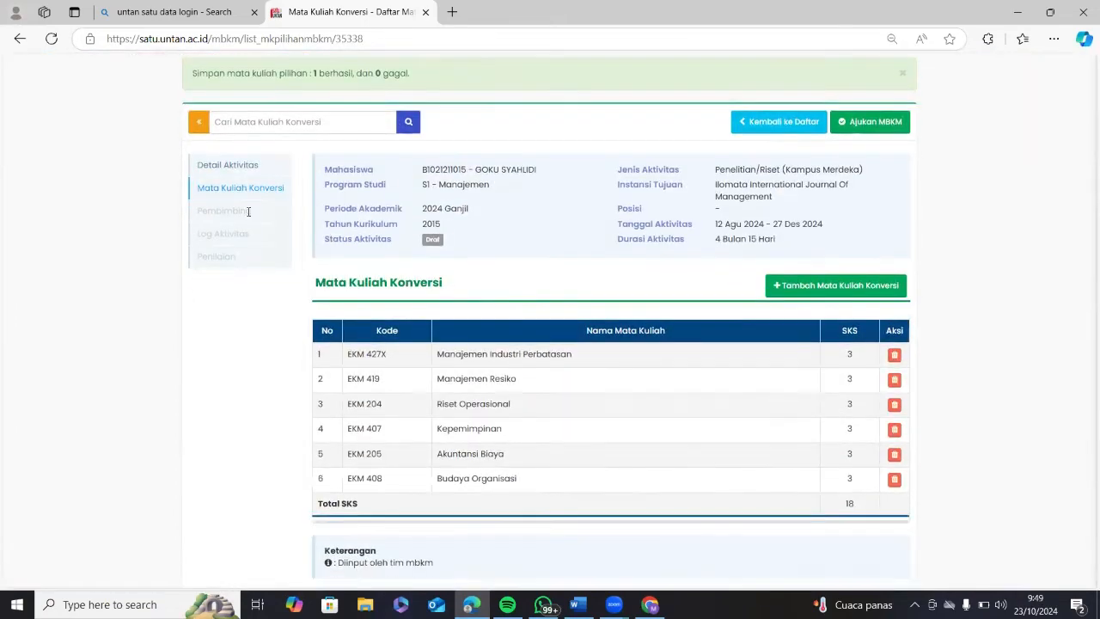
{"action": "scroll", "coordinate": [852, 361], "scroll_direction": "up", "scroll_amount": 2}
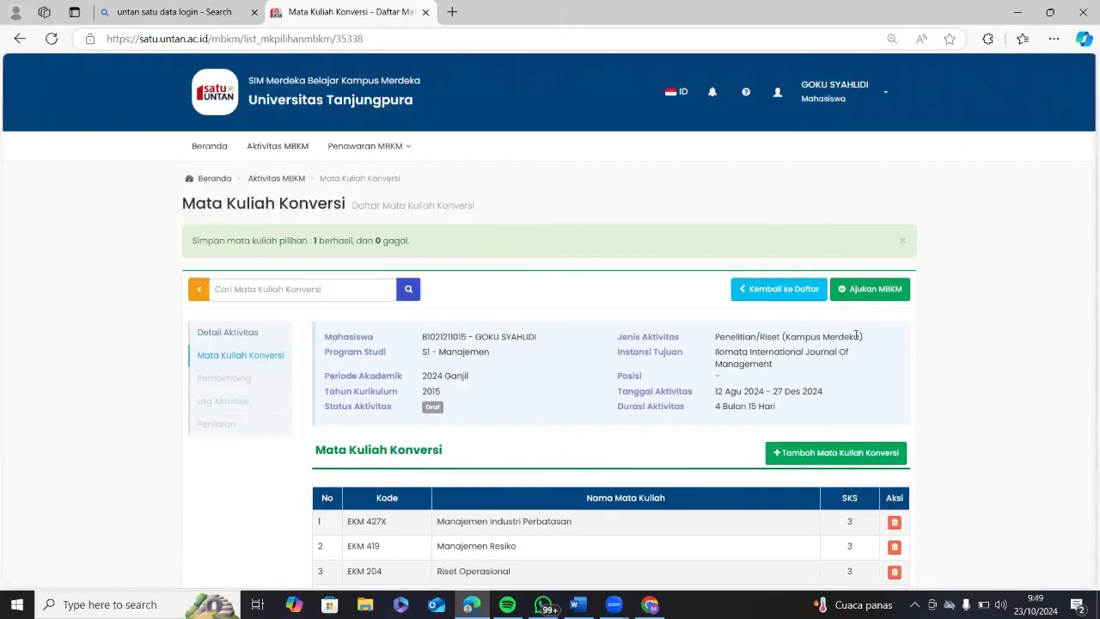
{"action": "left_click", "coordinate": [859, 289]}
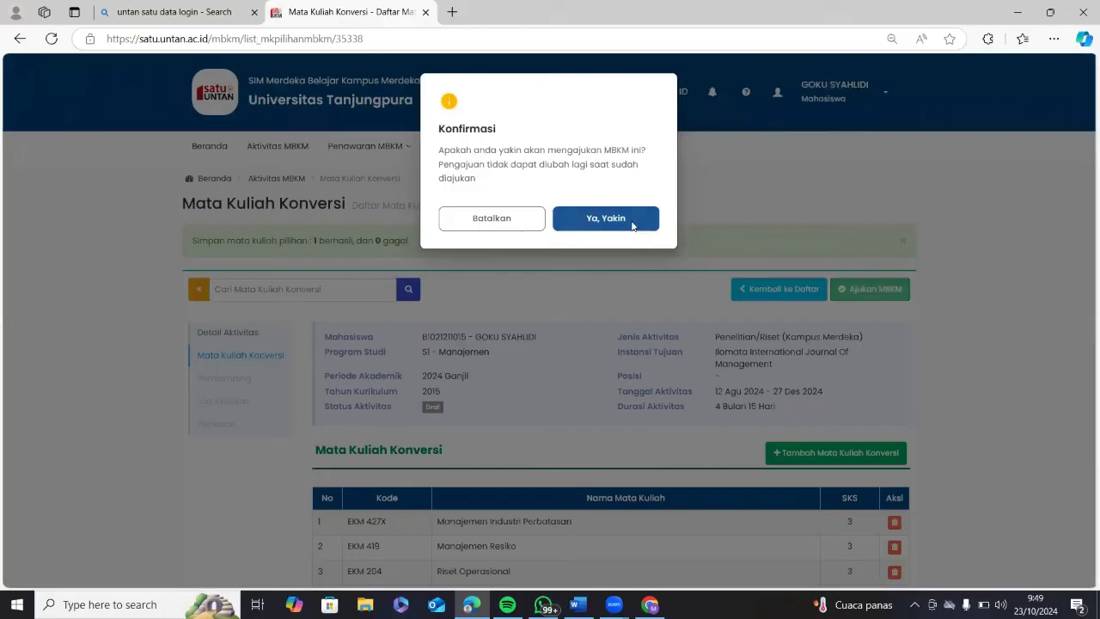
{"action": "left_click", "coordinate": [633, 225]}
{"action": "scroll", "coordinate": [823, 376], "scroll_direction": "down", "scroll_amount": 2}
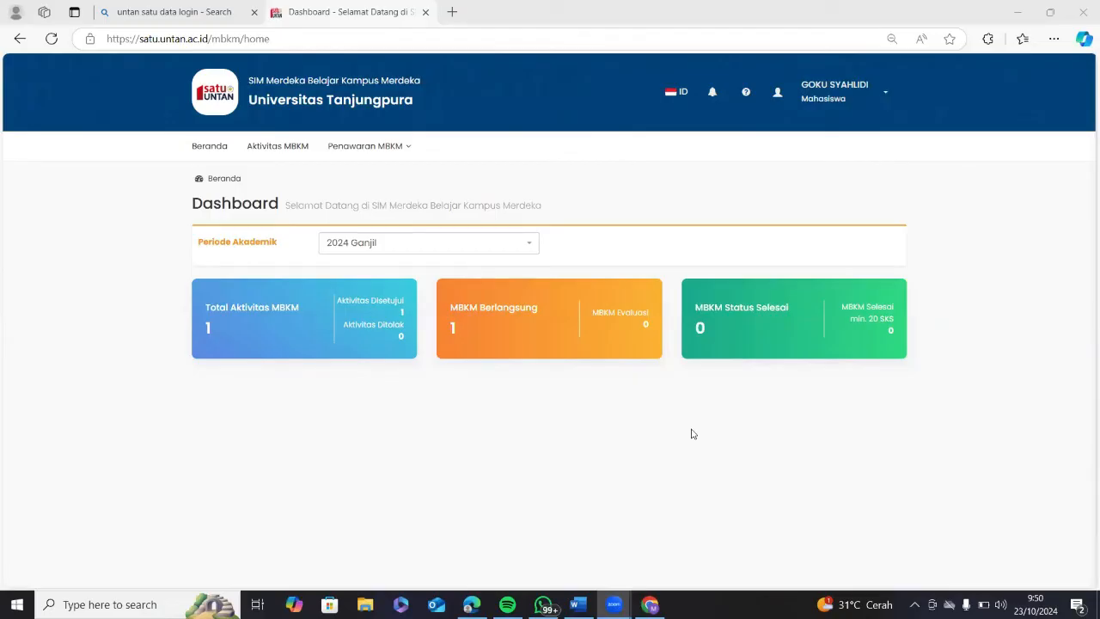
In Edge, go to Aktivitas MBKM and open the Penelitian/Riset activity's detail page.
{"action": "mouse_move", "coordinate": [471, 604]}
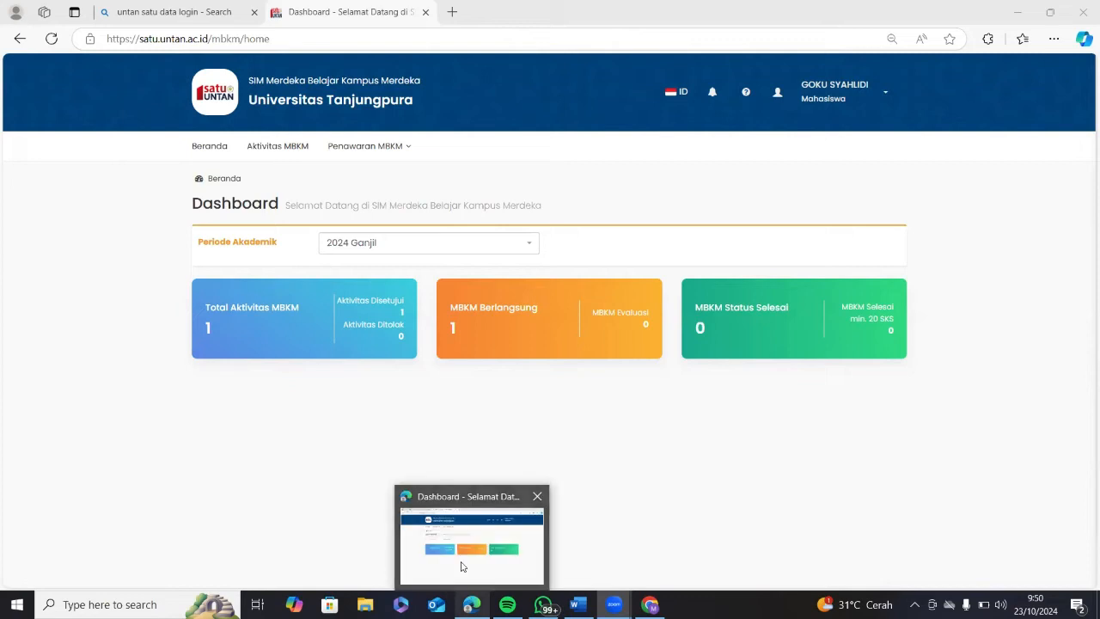
{"action": "left_click", "coordinate": [460, 565]}
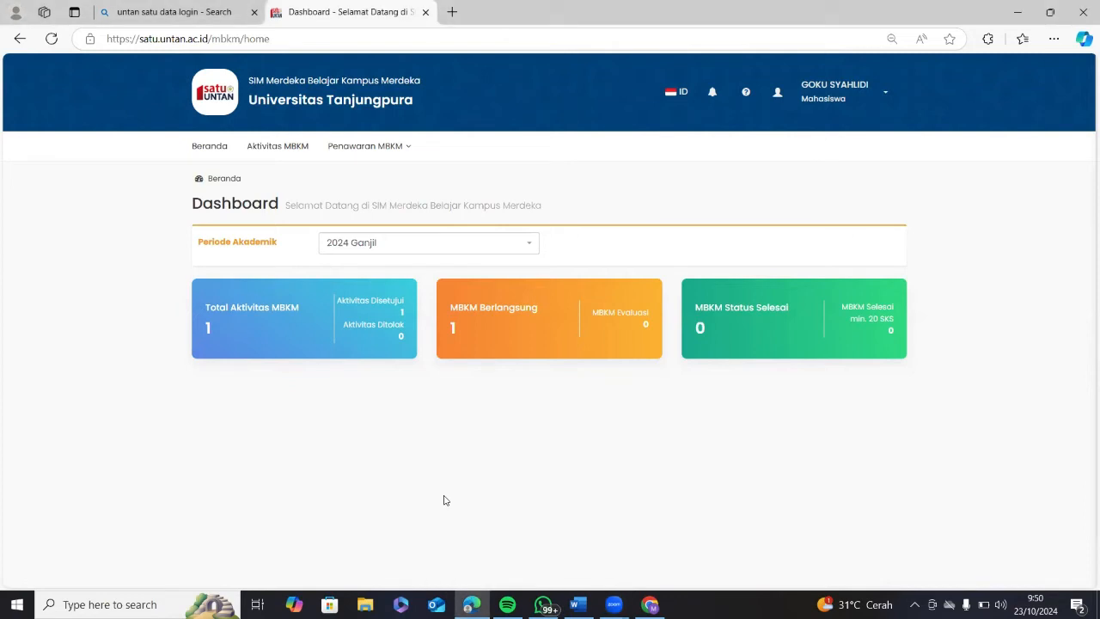
{"action": "left_click", "coordinate": [261, 157]}
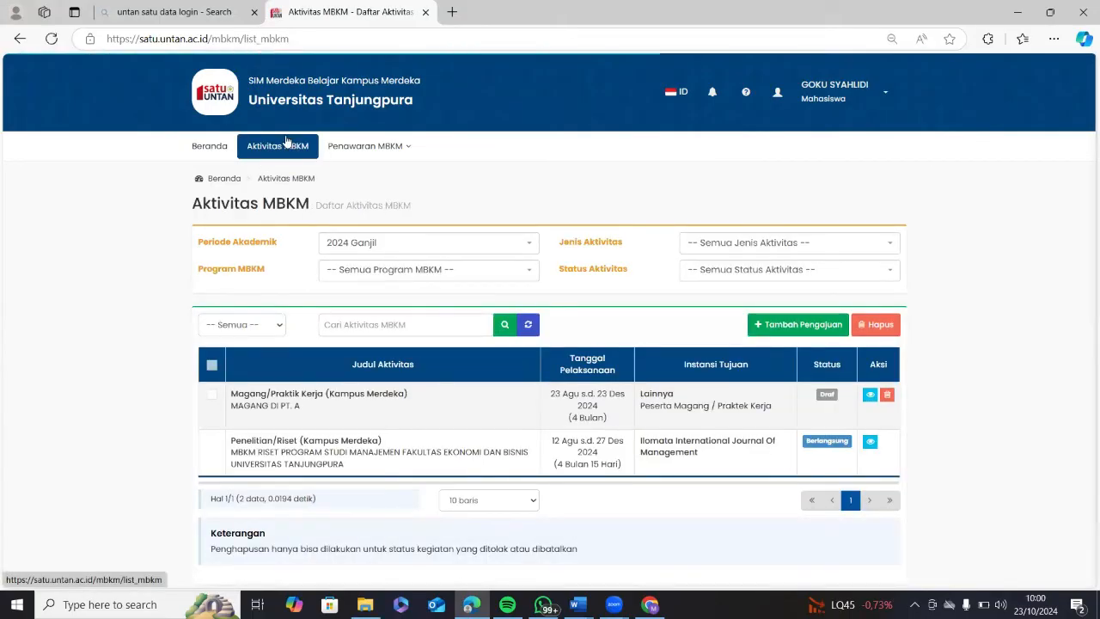
{"action": "left_click", "coordinate": [870, 442]}
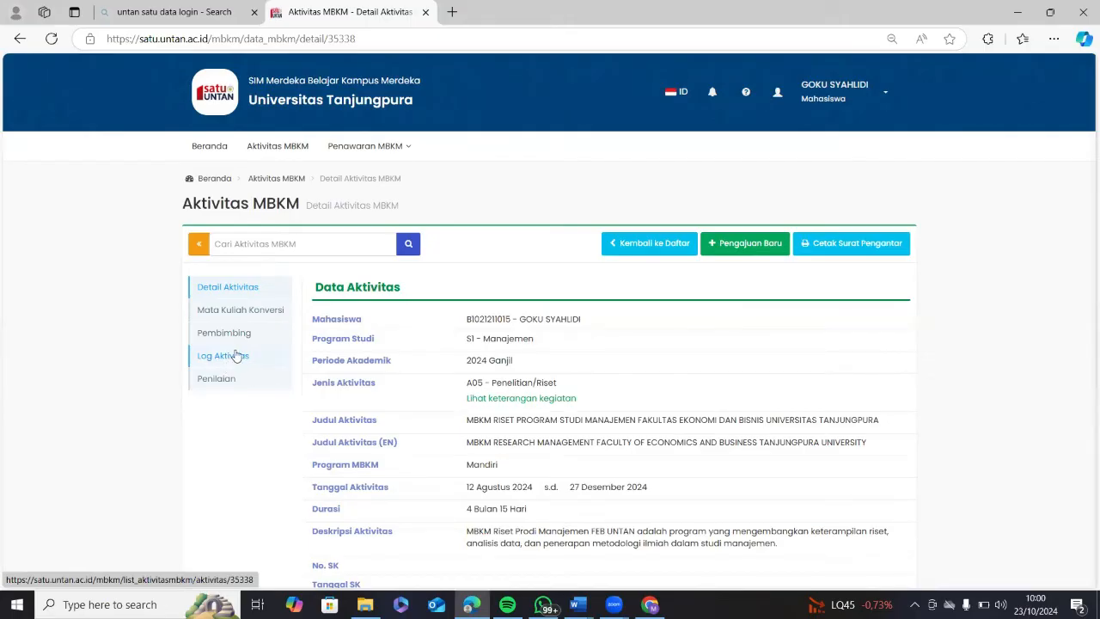
Add a new Pembimbing Lapangan row on the Pembimbing page, then view the lecturer list in Word.
{"action": "left_click", "coordinate": [236, 357]}
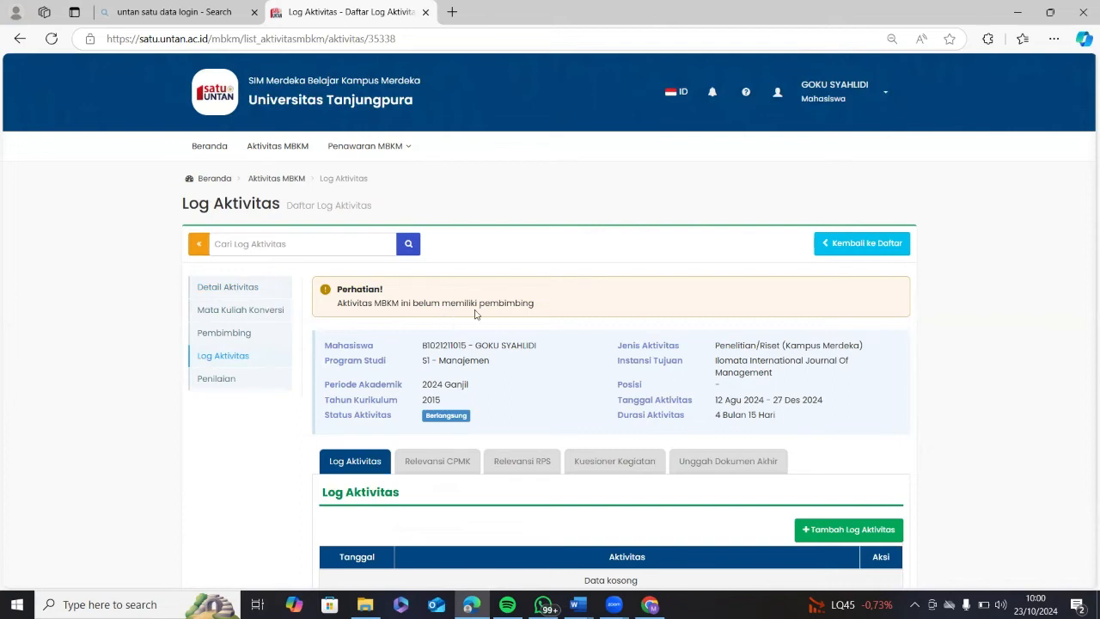
{"action": "left_click", "coordinate": [229, 337]}
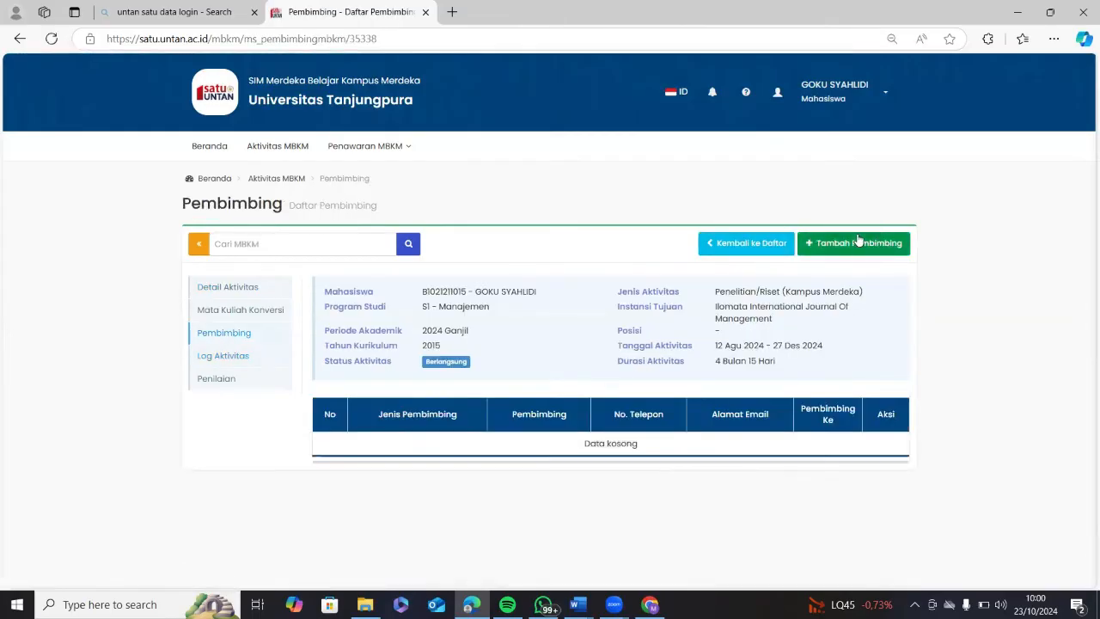
{"action": "left_click", "coordinate": [857, 242]}
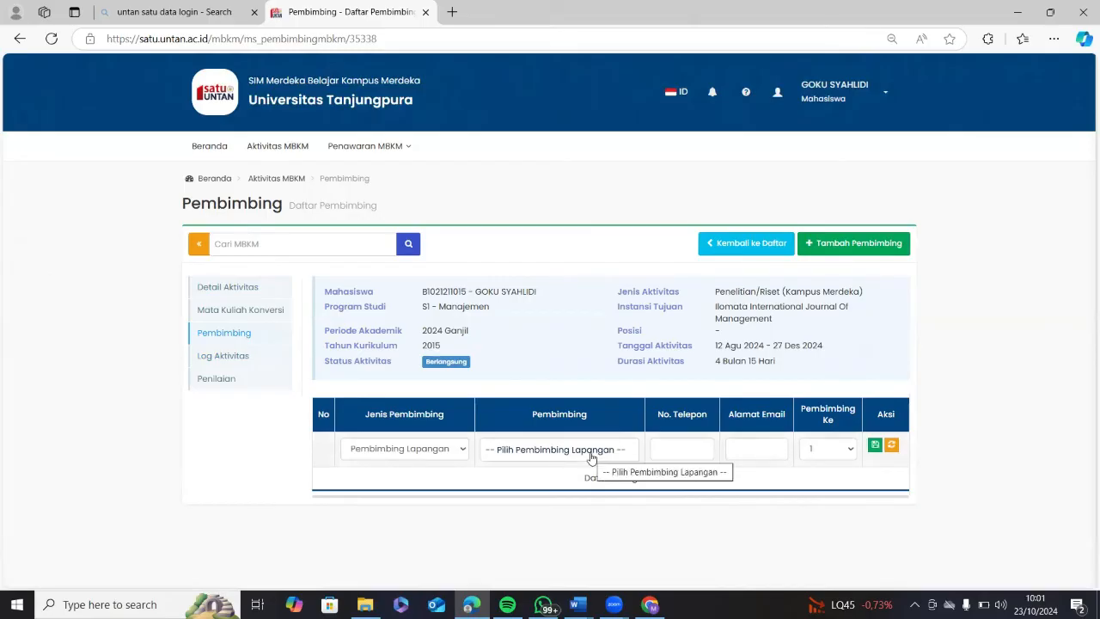
{"action": "mouse_move", "coordinate": [577, 604]}
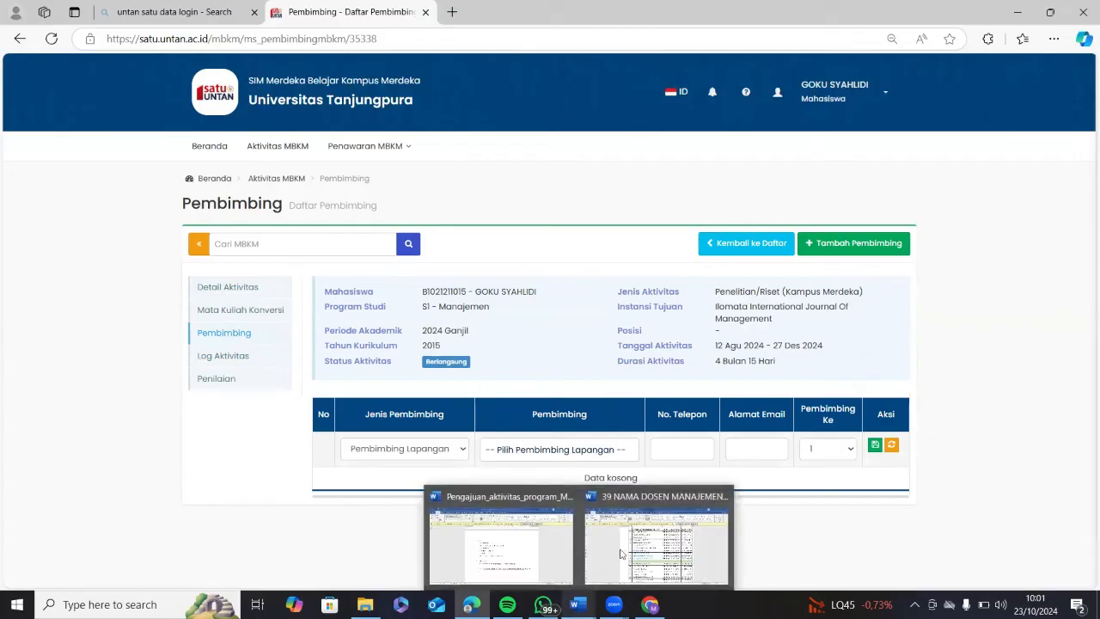
{"action": "left_click", "coordinate": [622, 554]}
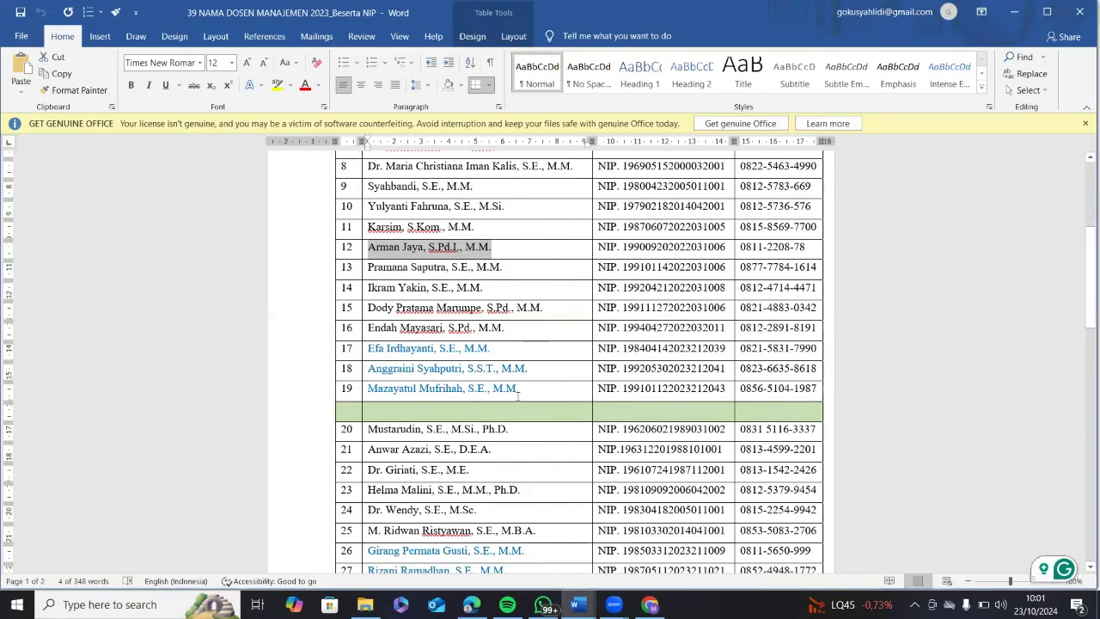
Paste the lecturer's name into Pilih Pembimbing Lapangan, select them, and save as Pembimbing 1.
{"action": "mouse_move", "coordinate": [472, 604]}
{"action": "left_click", "coordinate": [468, 523]}
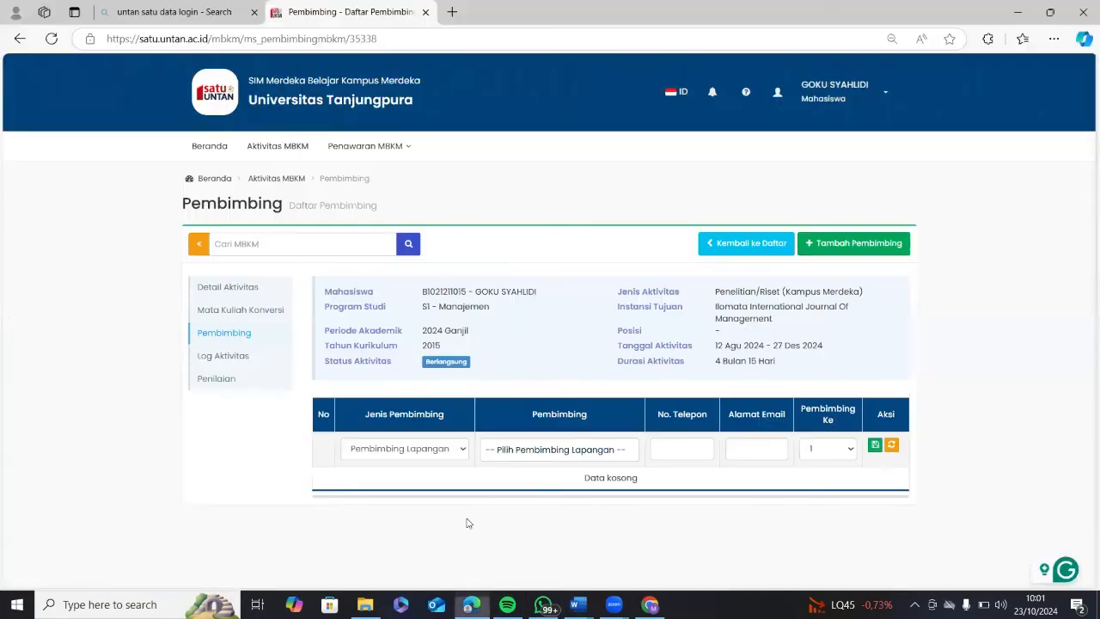
{"action": "left_click", "coordinate": [564, 451]}
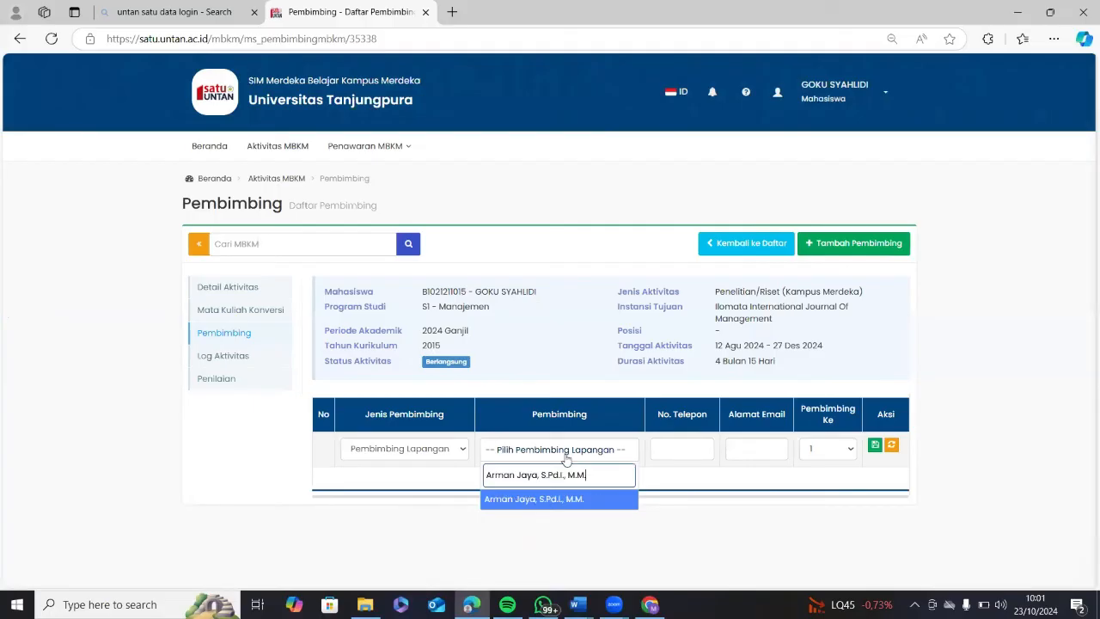
{"action": "left_click", "coordinate": [573, 502]}
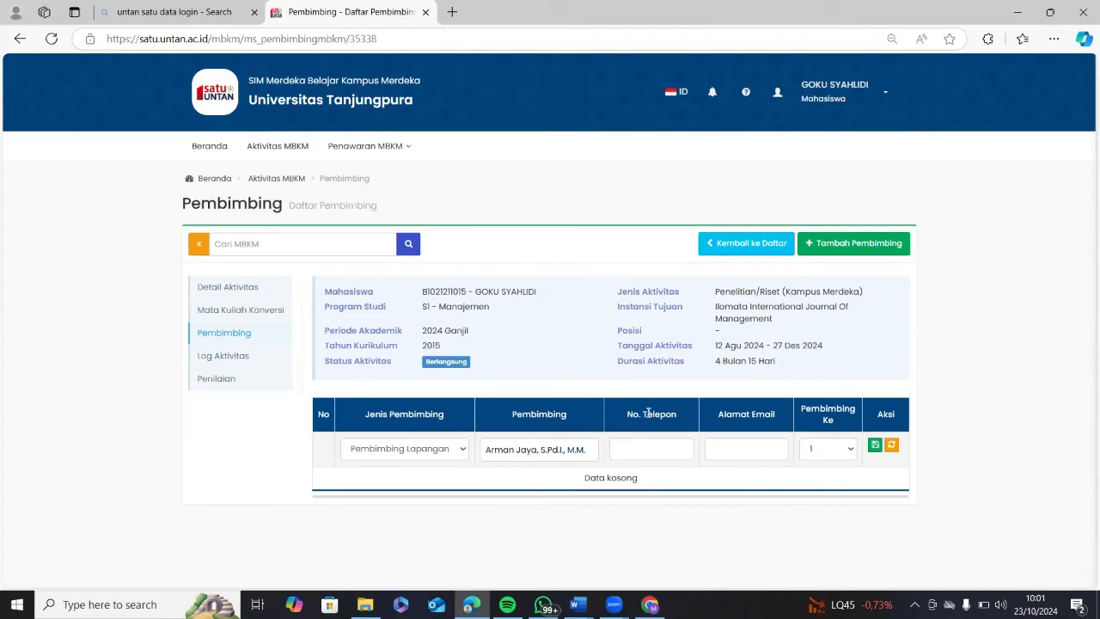
{"action": "left_click", "coordinate": [874, 445]}
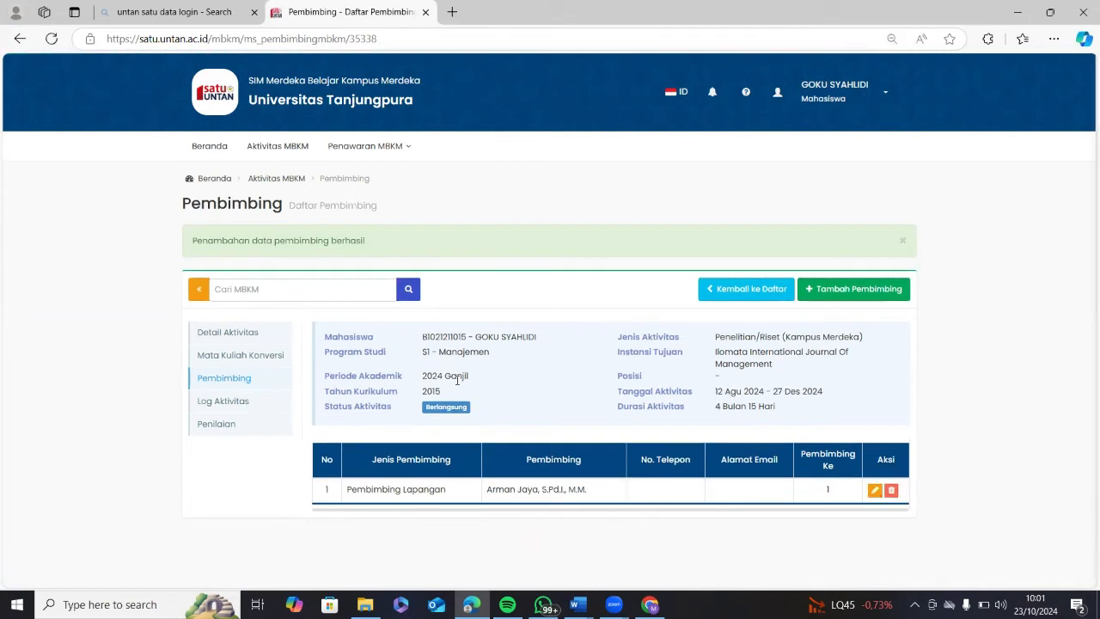
{"action": "left_click", "coordinate": [251, 406]}
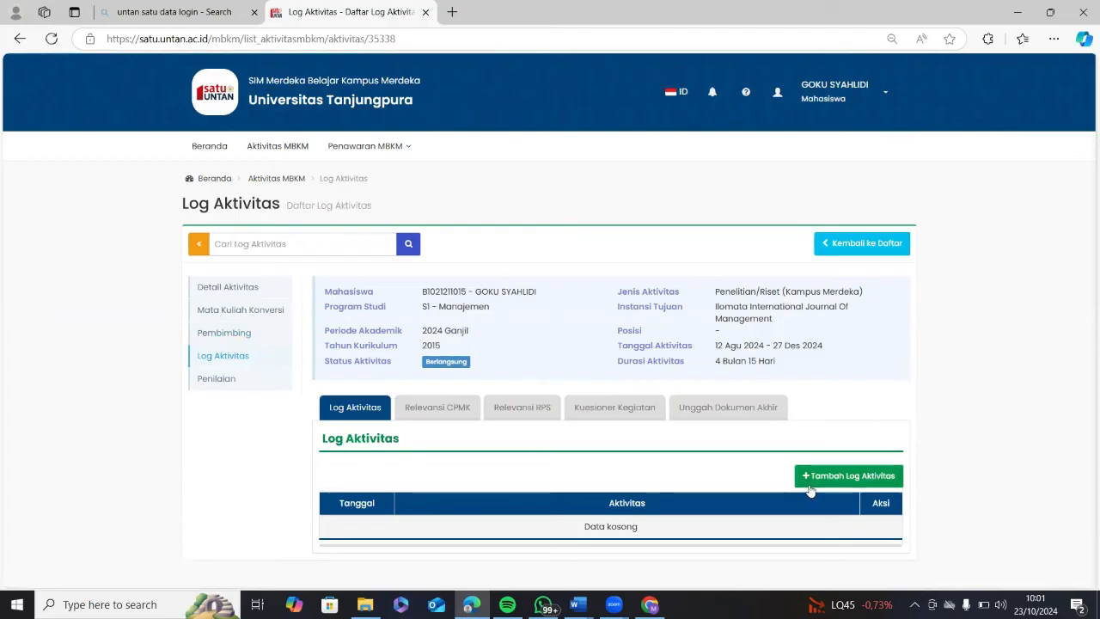
Start a new log entry and pick 12 August 2024 as both the start and end date.
{"action": "left_click", "coordinate": [829, 482]}
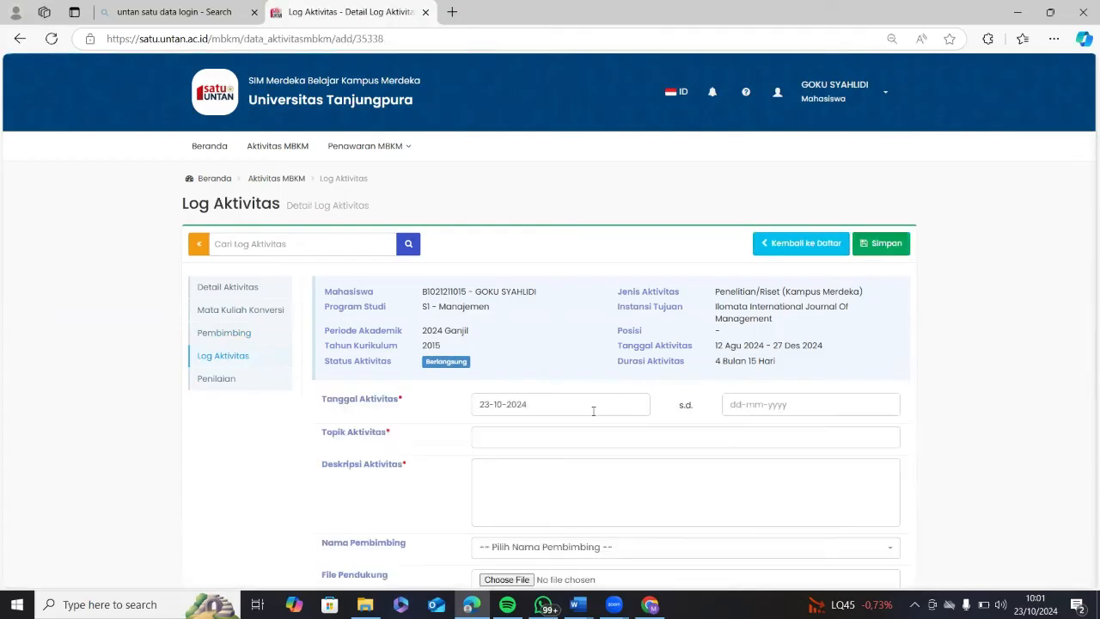
{"action": "scroll", "coordinate": [560, 351], "scroll_direction": "down", "scroll_amount": 4}
{"action": "scroll", "coordinate": [562, 418], "scroll_direction": "up", "scroll_amount": 4}
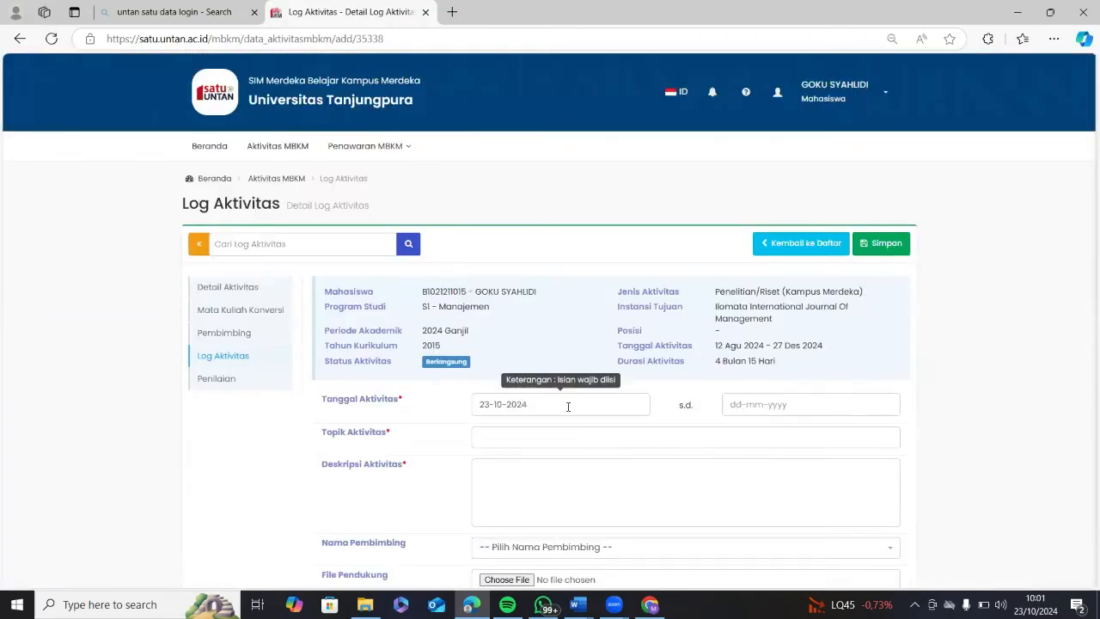
{"action": "left_click", "coordinate": [567, 406]}
{"action": "left_click", "coordinate": [550, 245]}
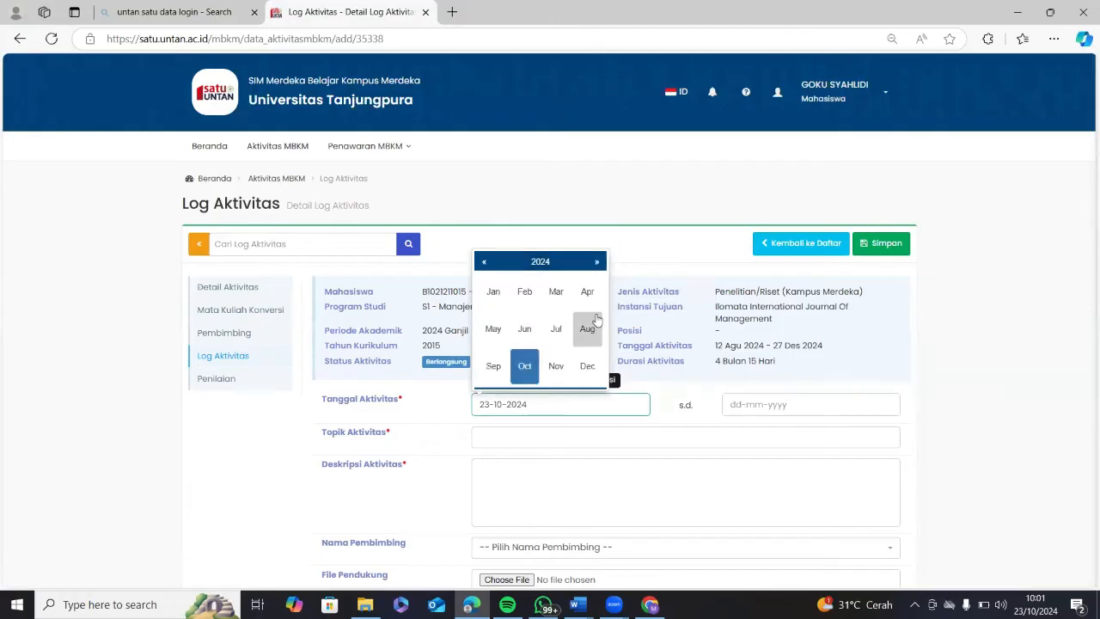
{"action": "left_click", "coordinate": [587, 330]}
{"action": "left_click", "coordinate": [505, 320]}
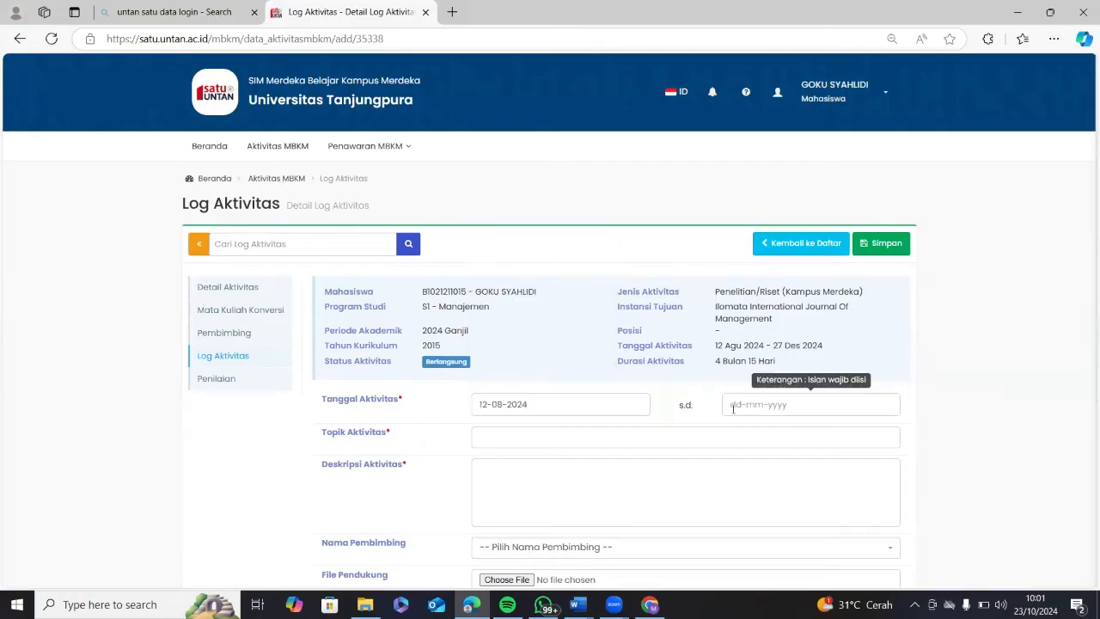
{"action": "left_click", "coordinate": [733, 405]}
{"action": "left_click", "coordinate": [792, 246]}
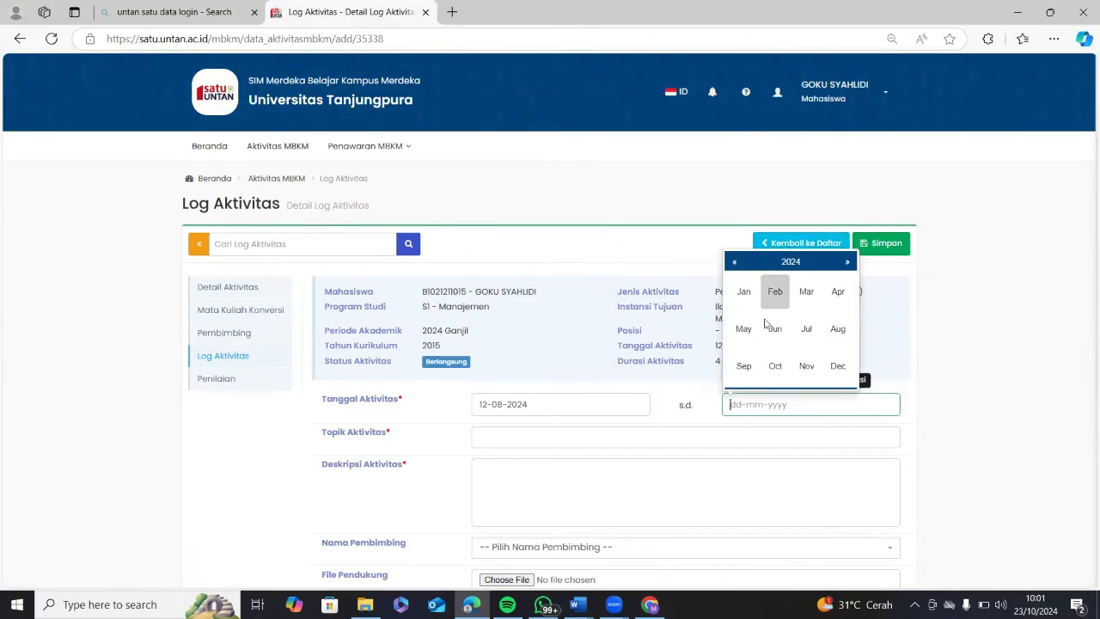
{"action": "left_click", "coordinate": [838, 329]}
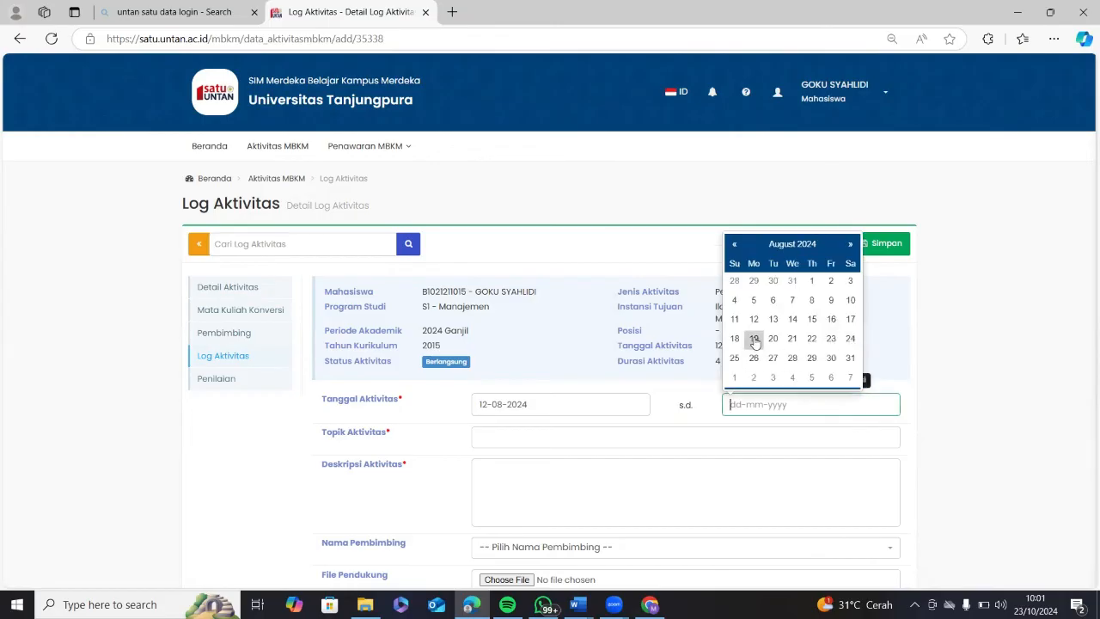
{"action": "left_click", "coordinate": [754, 319]}
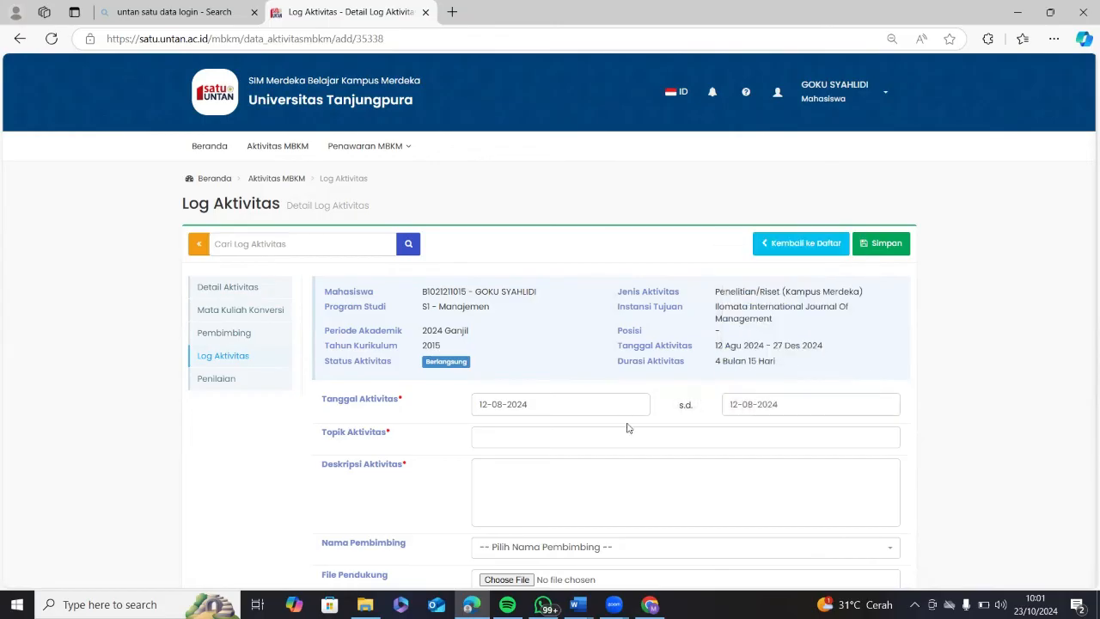
{"action": "scroll", "coordinate": [582, 301], "scroll_direction": "down", "scroll_amount": 2}
Enter the topic 'Pertemuan Pertama (diskusi judul riset)' and placeholder text as the activity description.
{"action": "left_click", "coordinate": [574, 273]}
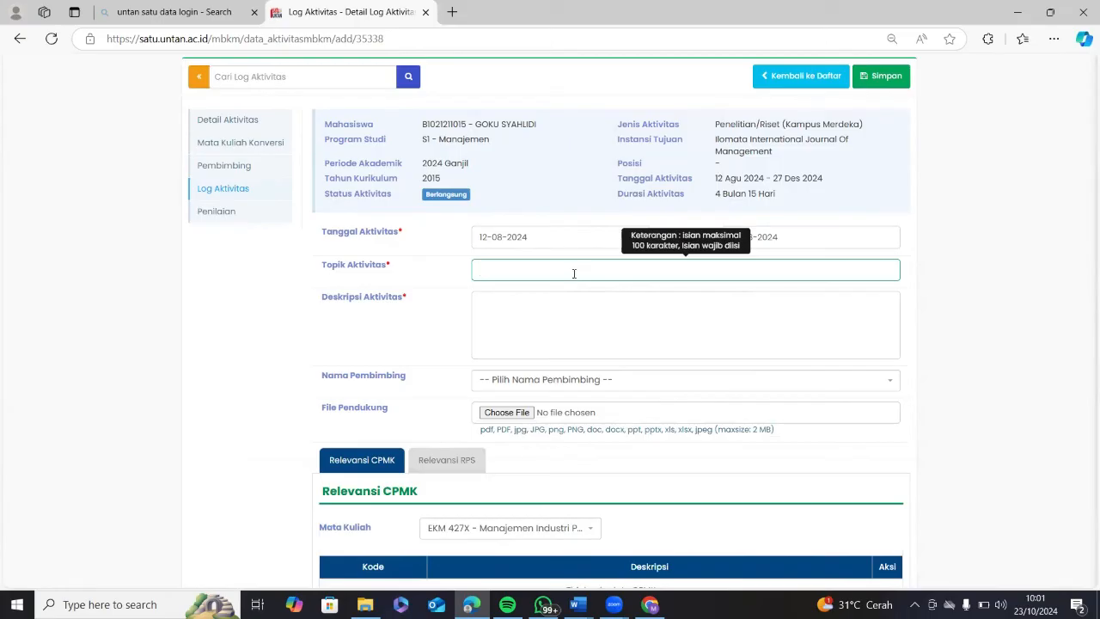
{"action": "type", "text": "Pertemuan"}
{"action": "type", "text": " p"}
{"action": "type", "text": " Pertama"}
{"action": "type", "text": "ma"}
{"action": "type", "text": " (diskusi judul"}
{"action": "type", "text": " riset)"}
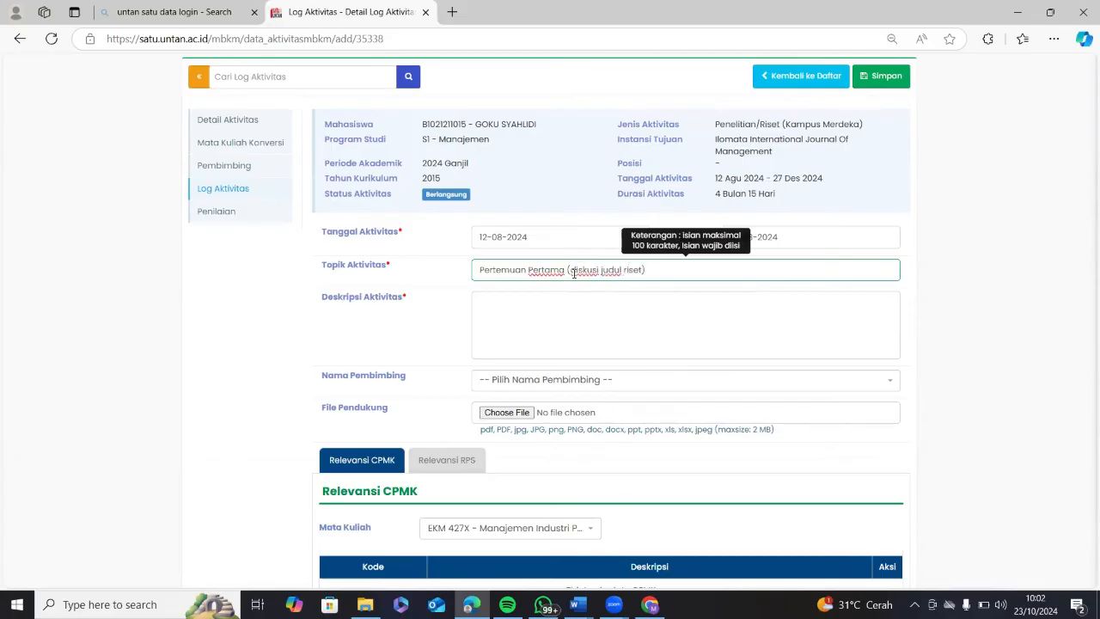
{"action": "left_click", "coordinate": [585, 294]}
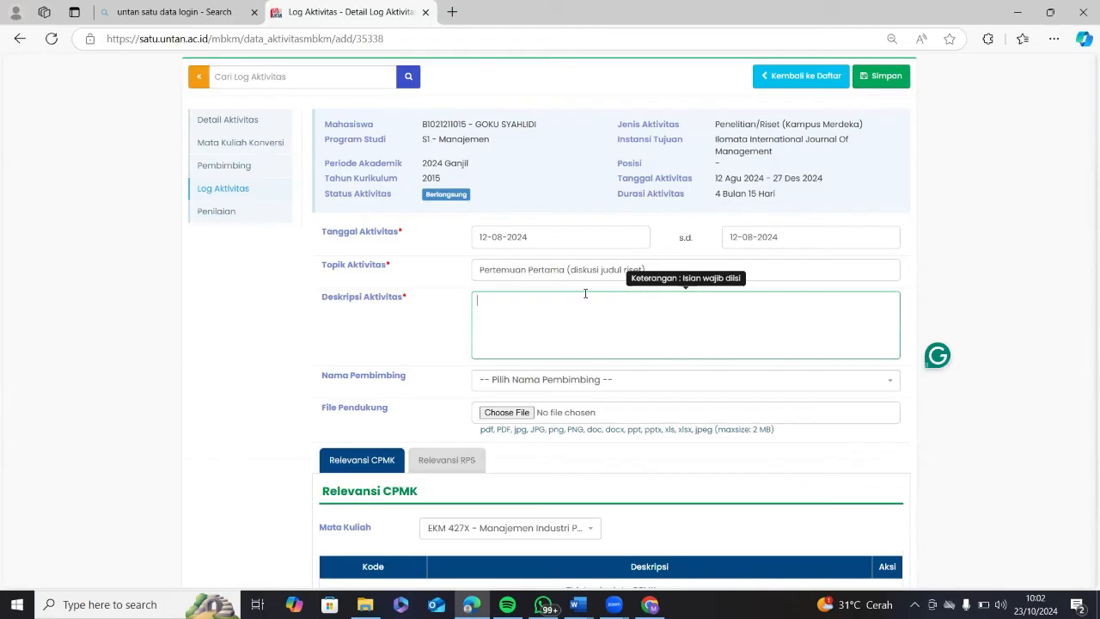
{"action": "type", "text": "kj"}
{"action": "key", "text": "Caps_Lock"}
{"action": "type", "text": "SDDFJKSDKCUSDHCNISDHCSD"}
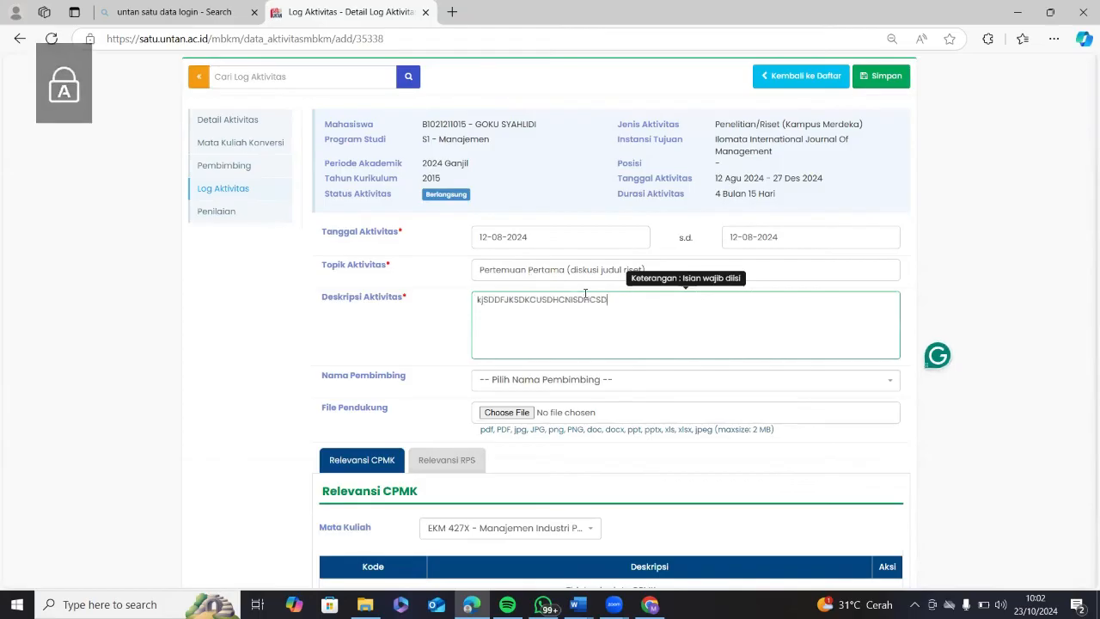
{"action": "type", "text": "UCSD"}
{"action": "key", "text": "Caps_Lock"}
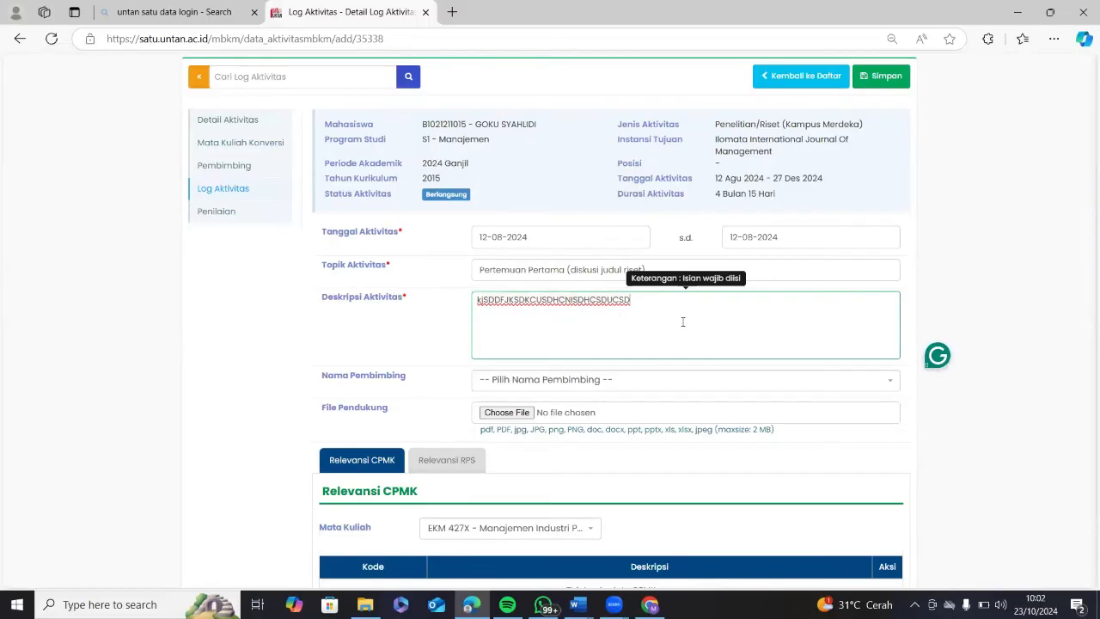
{"action": "scroll", "coordinate": [585, 310], "scroll_direction": "down", "scroll_amount": 2}
{"action": "left_click", "coordinate": [599, 273]}
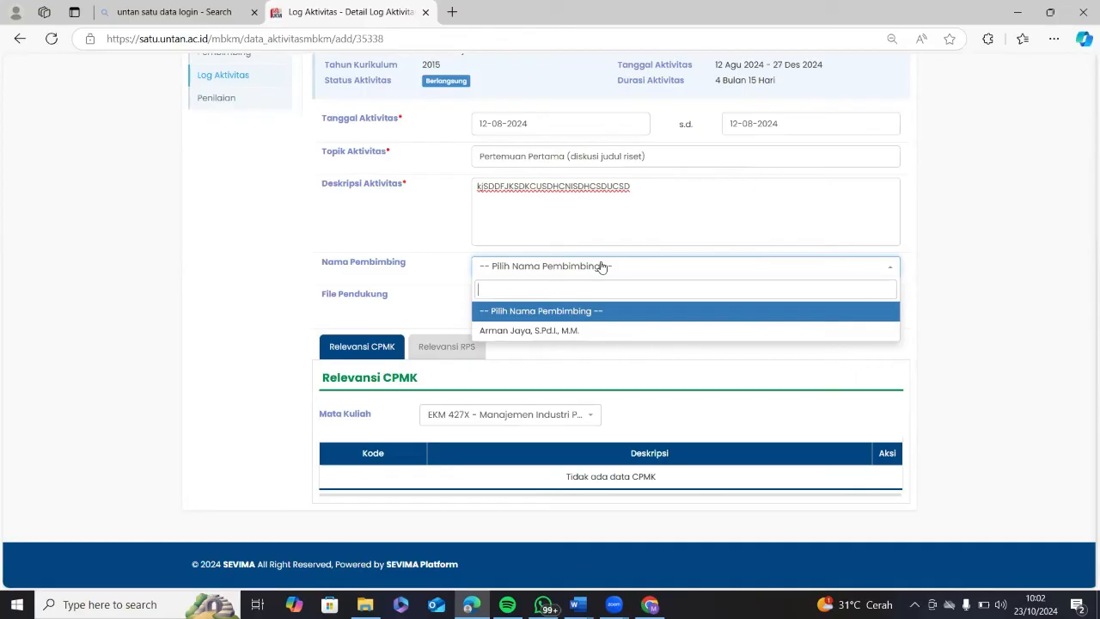
Choose the listed supervisor and attach the 2024-10-18 WhatsApp image from Downloads.
{"action": "left_click", "coordinate": [610, 331]}
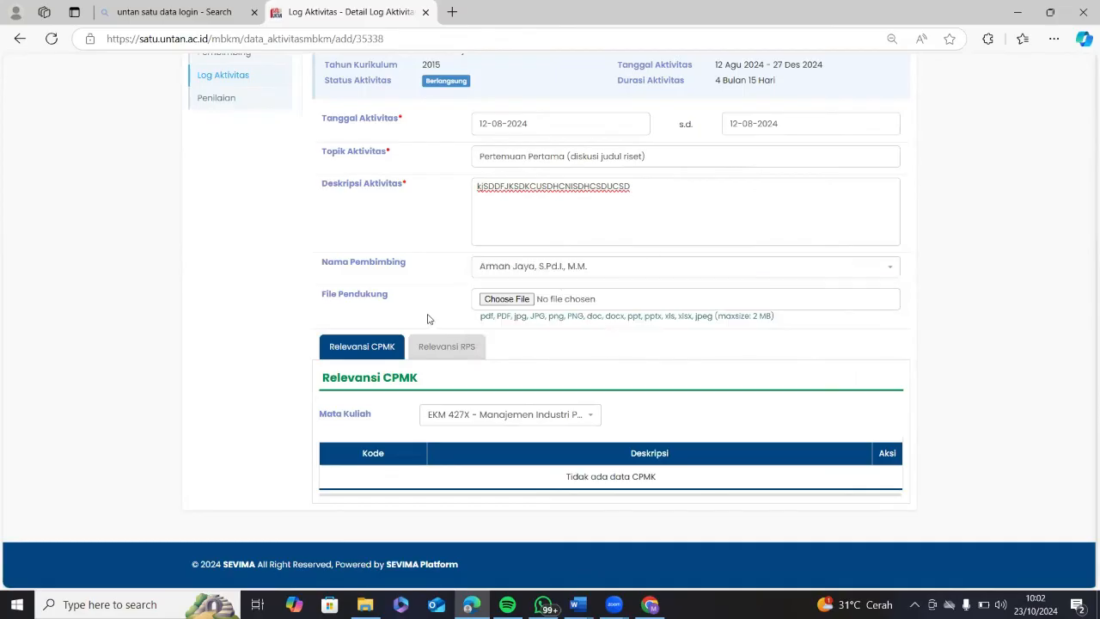
{"action": "left_click", "coordinate": [507, 300]}
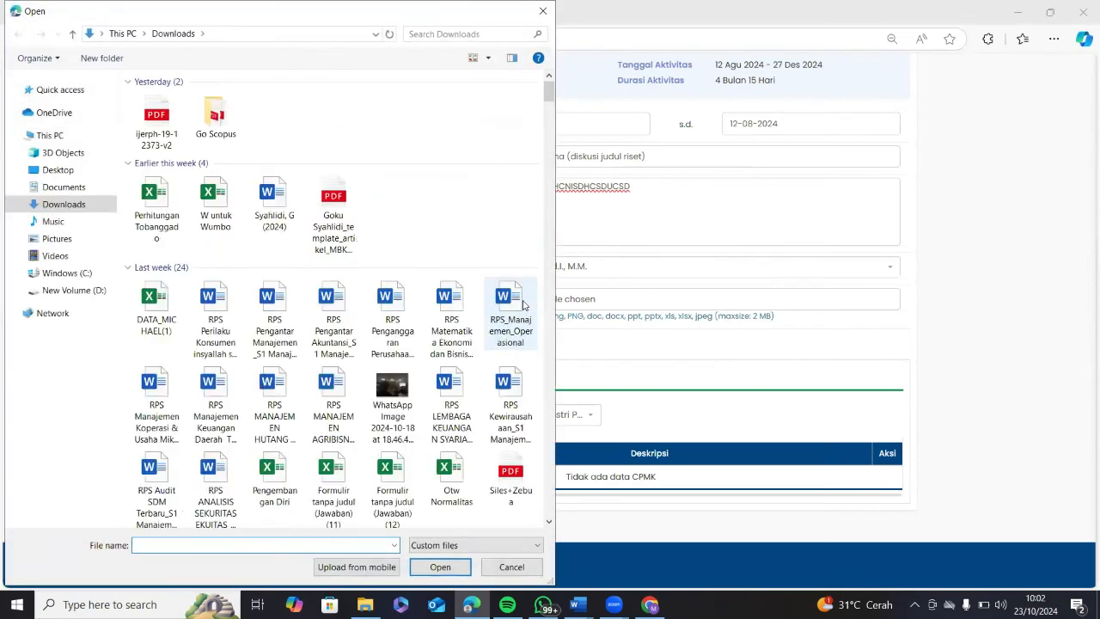
{"action": "left_click", "coordinate": [389, 391]}
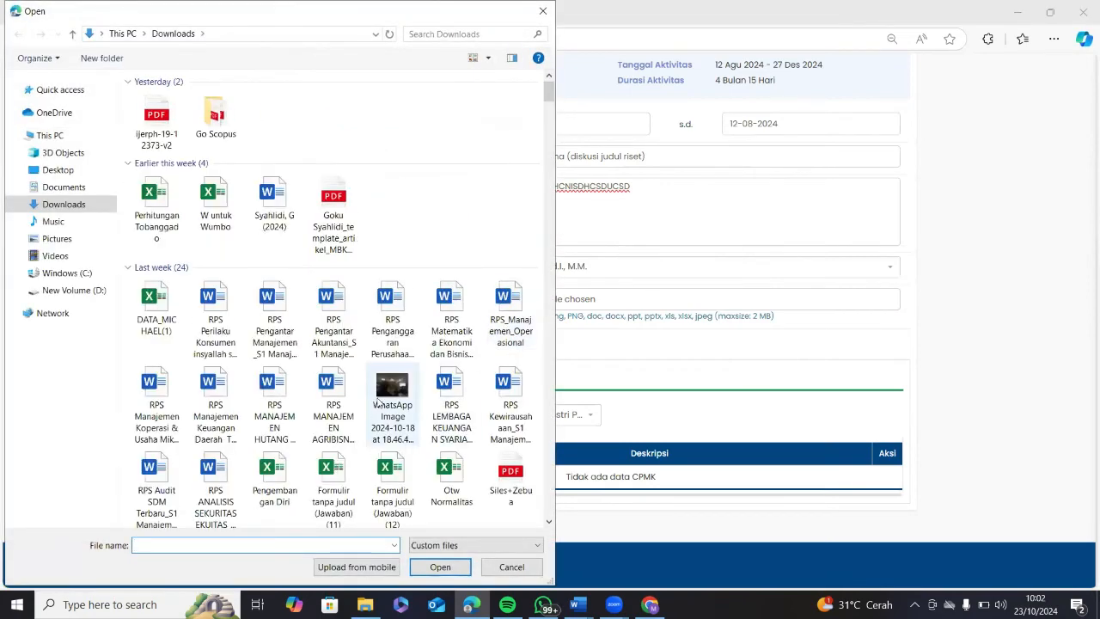
{"action": "left_click", "coordinate": [450, 565]}
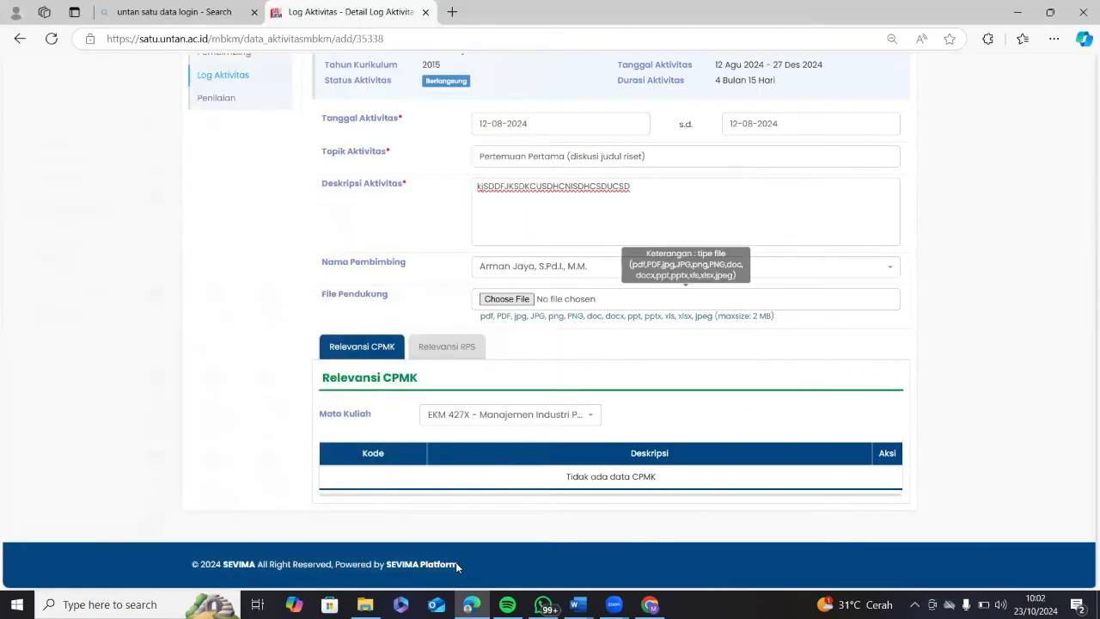
Save the log entry and confirm with Ya, Simpan.
{"action": "scroll", "coordinate": [712, 373], "scroll_direction": "up", "scroll_amount": 3}
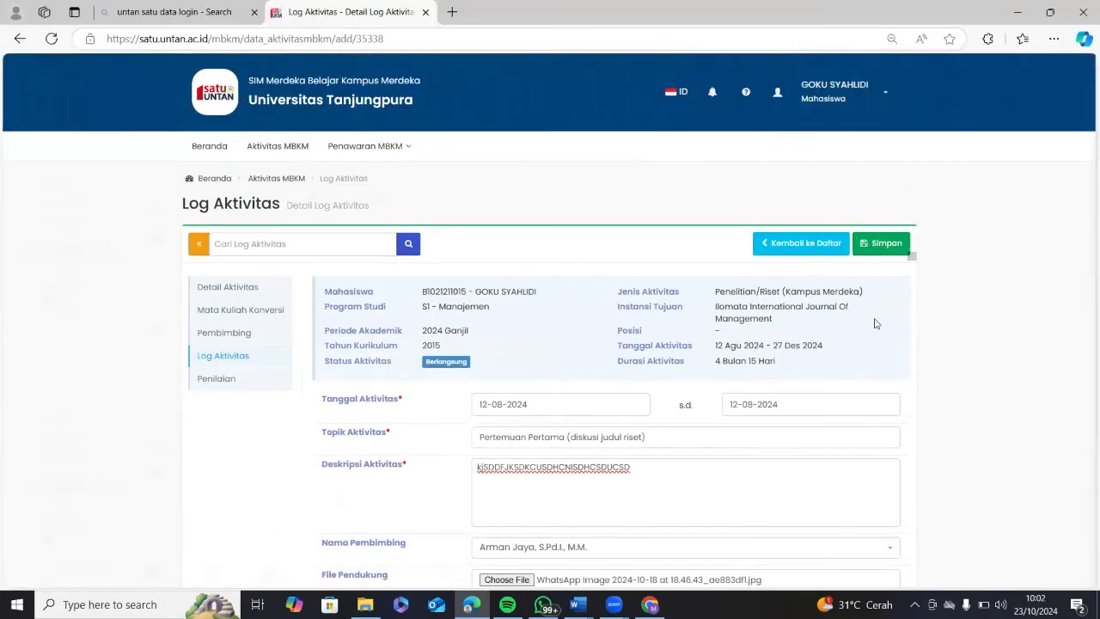
{"action": "scroll", "coordinate": [641, 398], "scroll_direction": "down", "scroll_amount": 2}
{"action": "scroll", "coordinate": [687, 275], "scroll_direction": "up", "scroll_amount": 3}
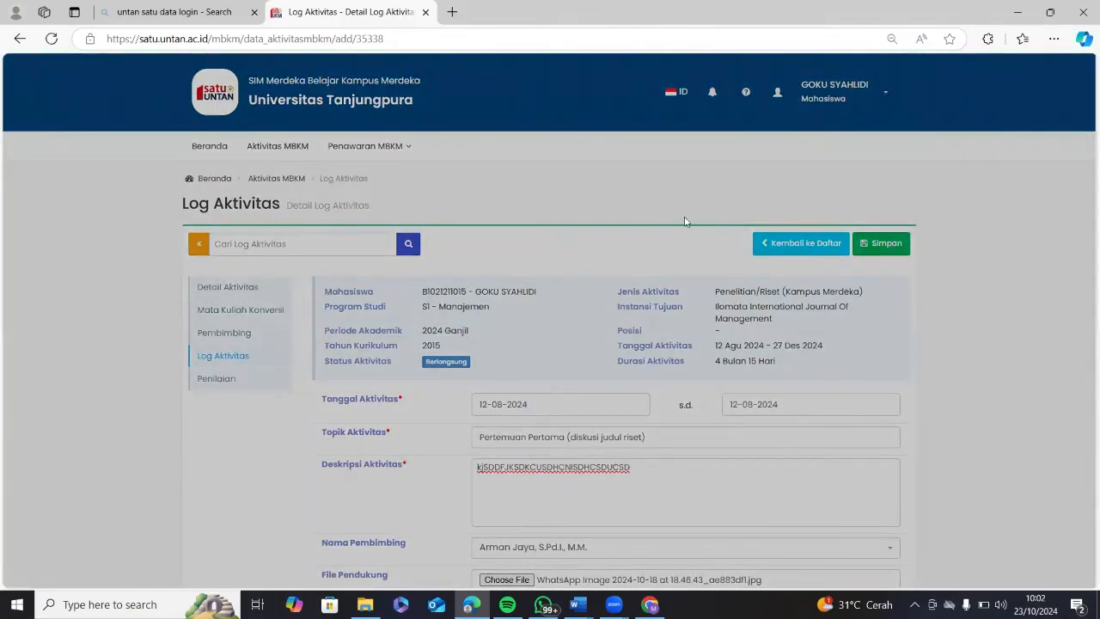
{"action": "left_click", "coordinate": [881, 243]}
{"action": "left_click", "coordinate": [634, 192]}
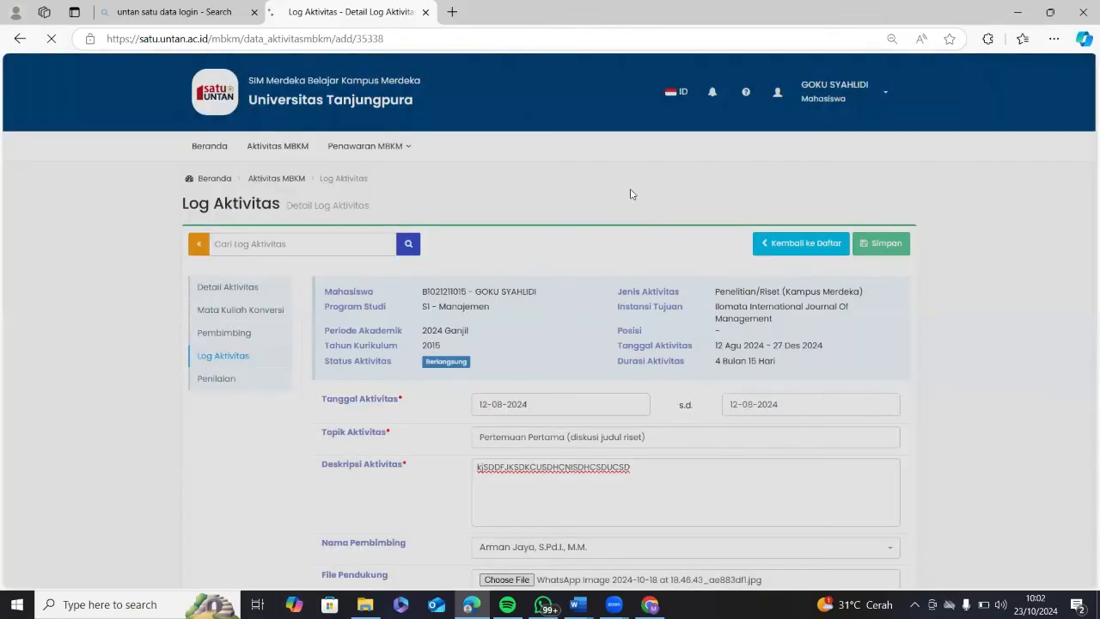
{"action": "scroll", "coordinate": [709, 277], "scroll_direction": "down", "scroll_amount": 3}
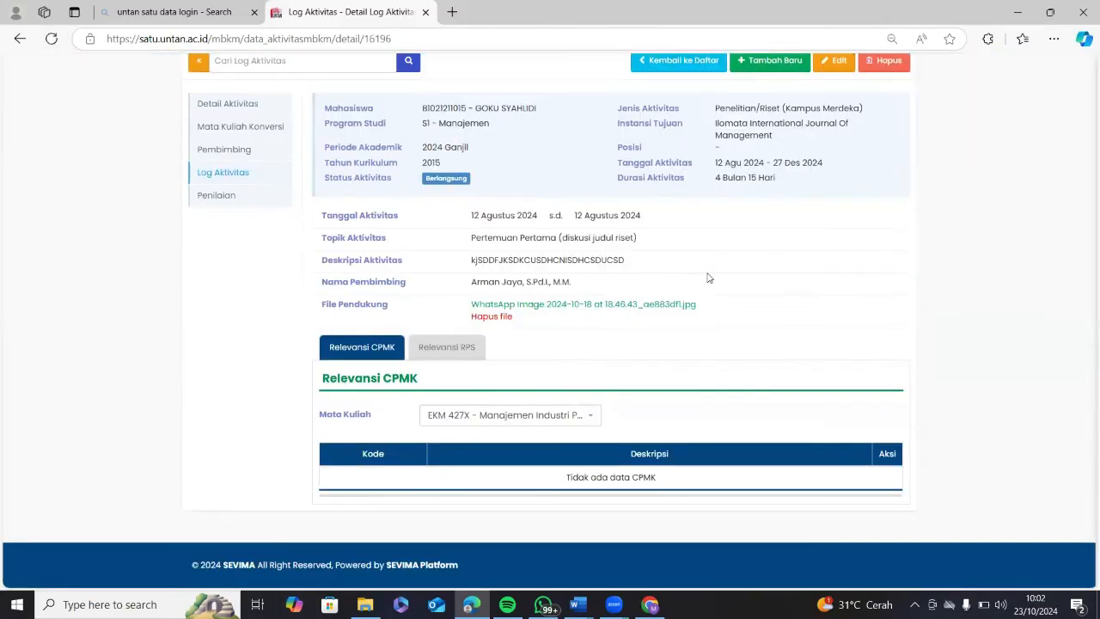
{"action": "scroll", "coordinate": [679, 273], "scroll_direction": "up", "scroll_amount": 2}
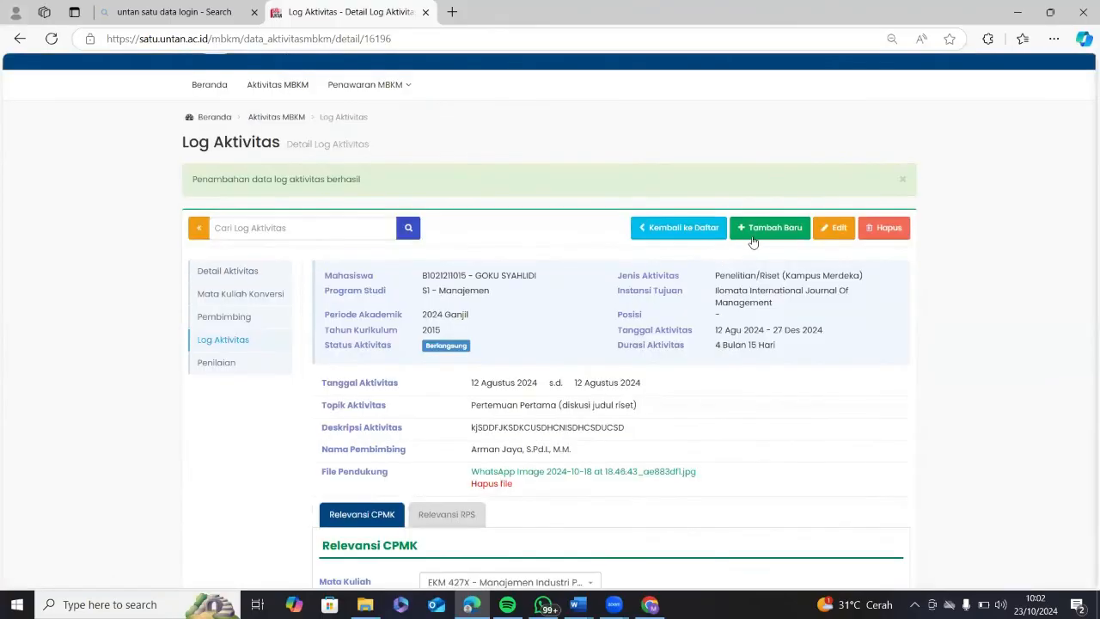
Start a new log activity entry with Tanggal Aktivitas starting 13 August 2024.
{"action": "left_click", "coordinate": [763, 239]}
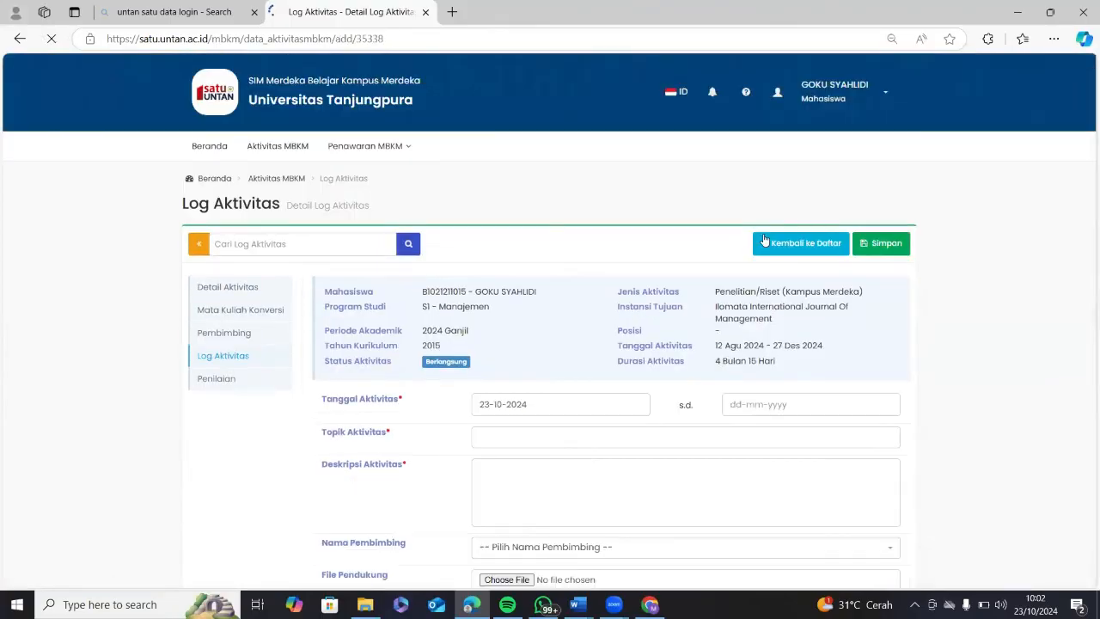
{"action": "left_click", "coordinate": [567, 404]}
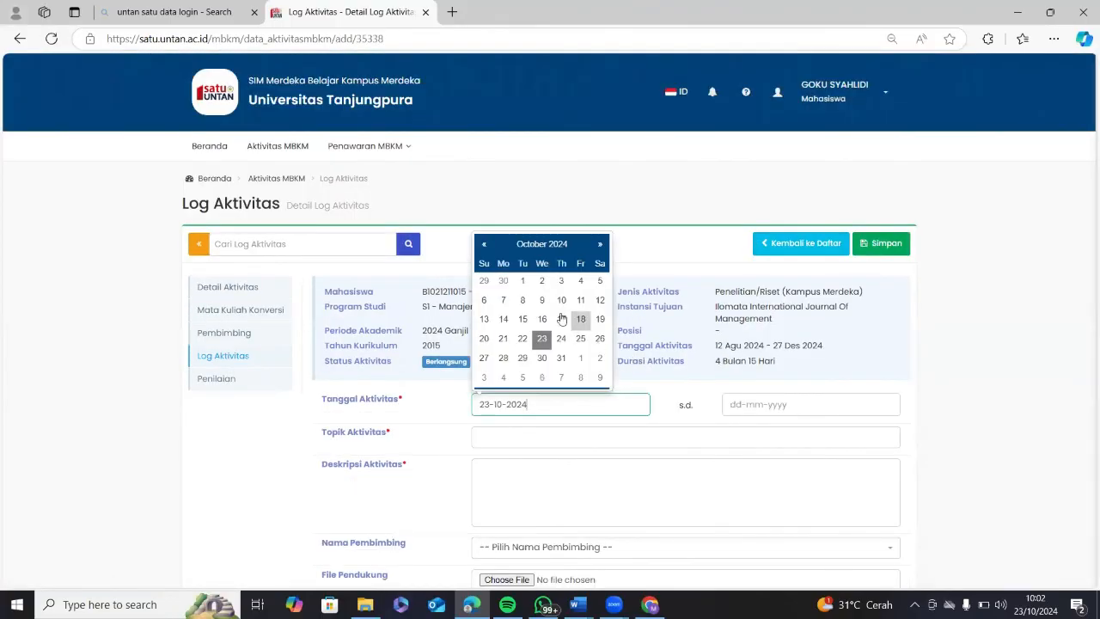
{"action": "left_click", "coordinate": [556, 259]}
{"action": "left_click", "coordinate": [587, 328]}
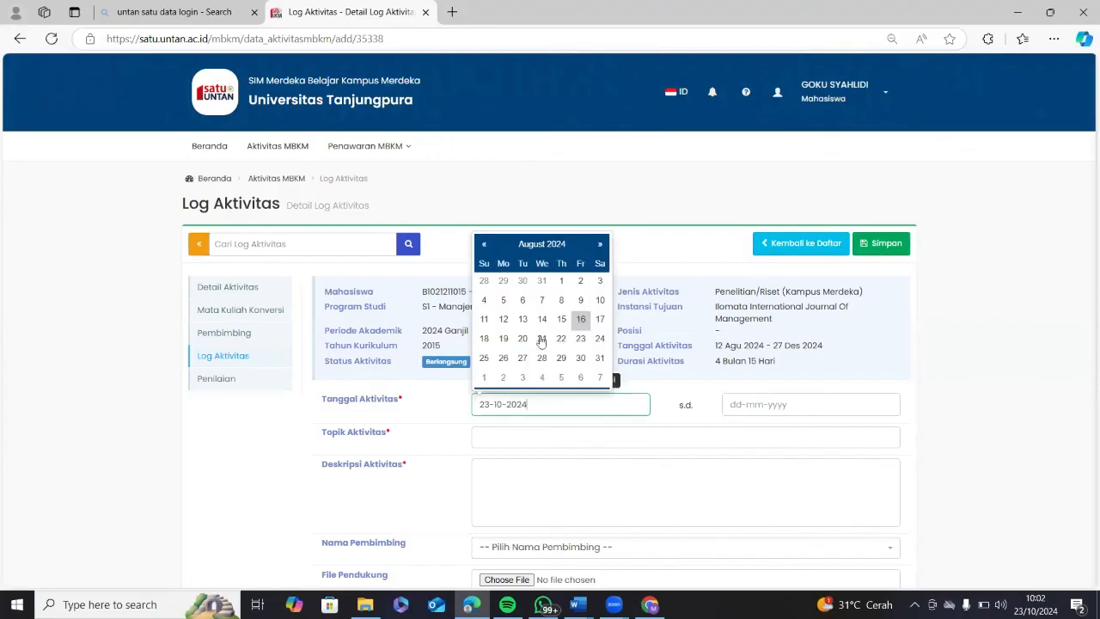
{"action": "left_click", "coordinate": [522, 319]}
Browse the s.d. end-date calendar to August, then close it without choosing a date.
{"action": "left_click", "coordinate": [783, 407]}
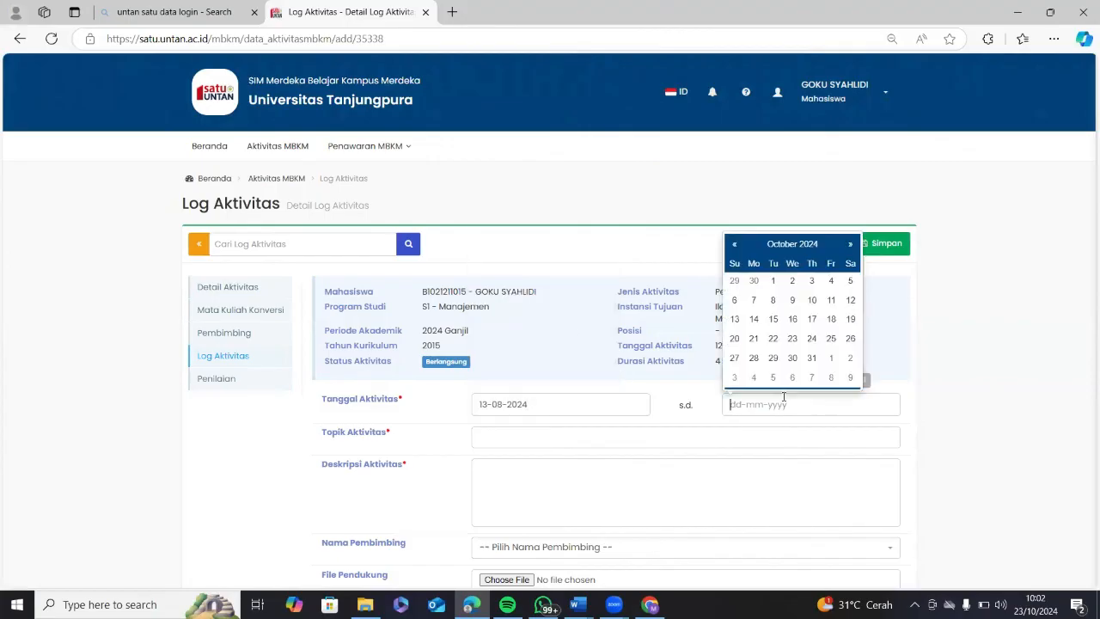
{"action": "left_click", "coordinate": [792, 246]}
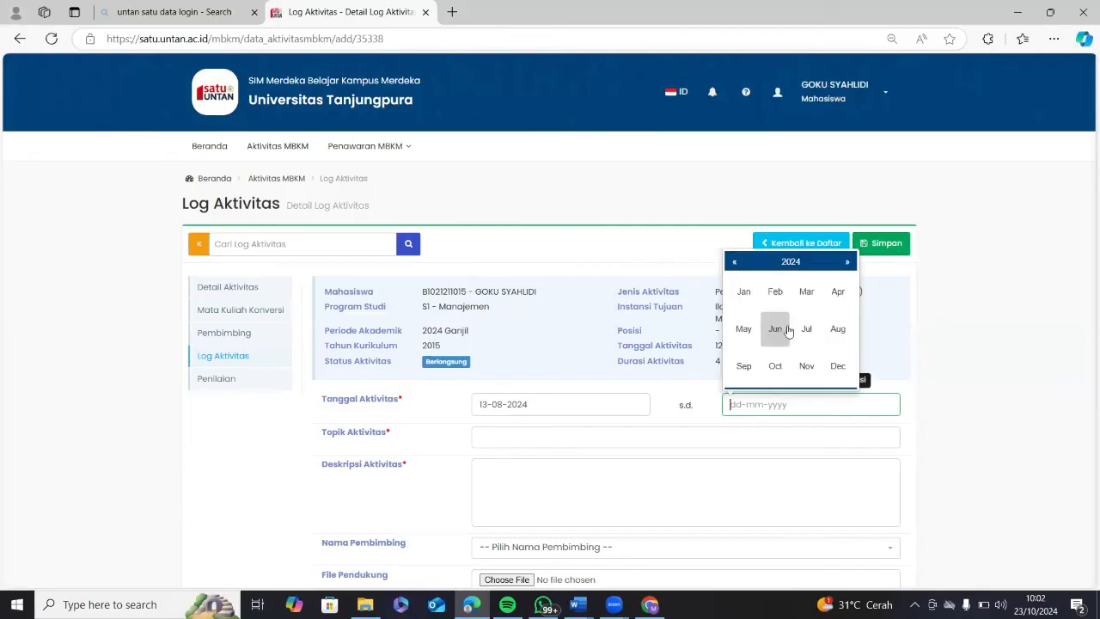
{"action": "left_click", "coordinate": [841, 327]}
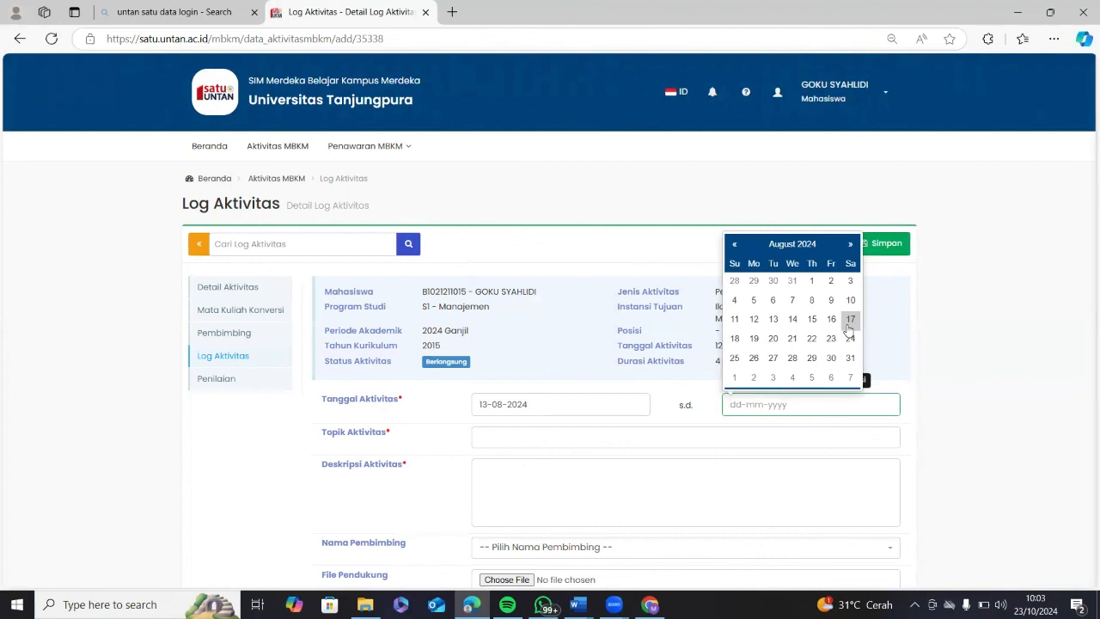
{"action": "left_click", "coordinate": [685, 388]}
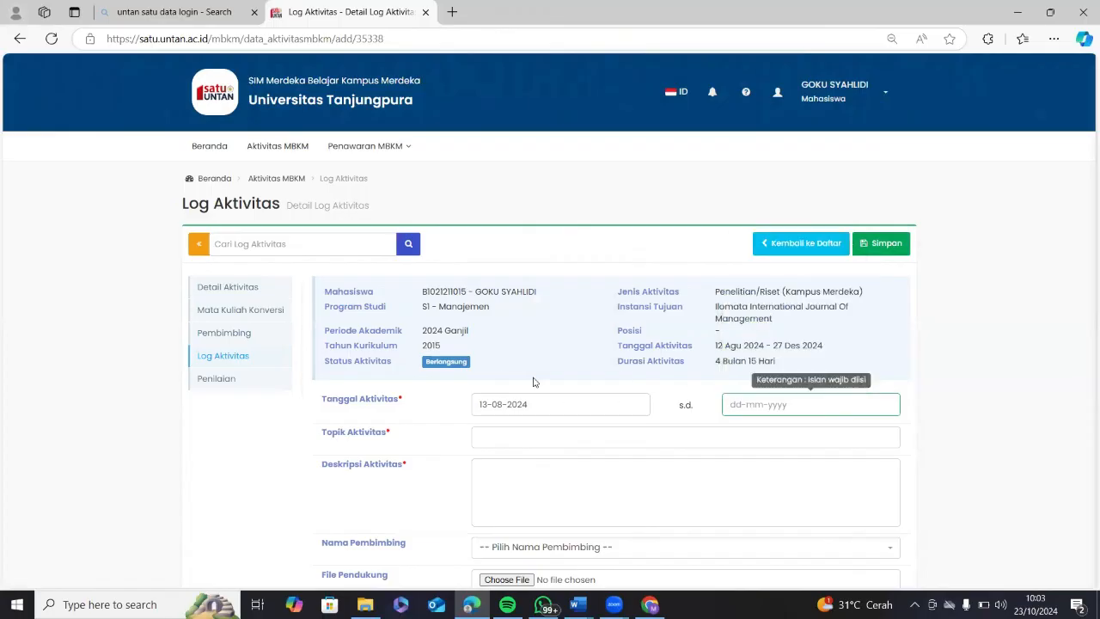
Leave the unfinished entry and open the Detail page of the 12 Agu 2024 log entry.
{"action": "left_click", "coordinate": [802, 247]}
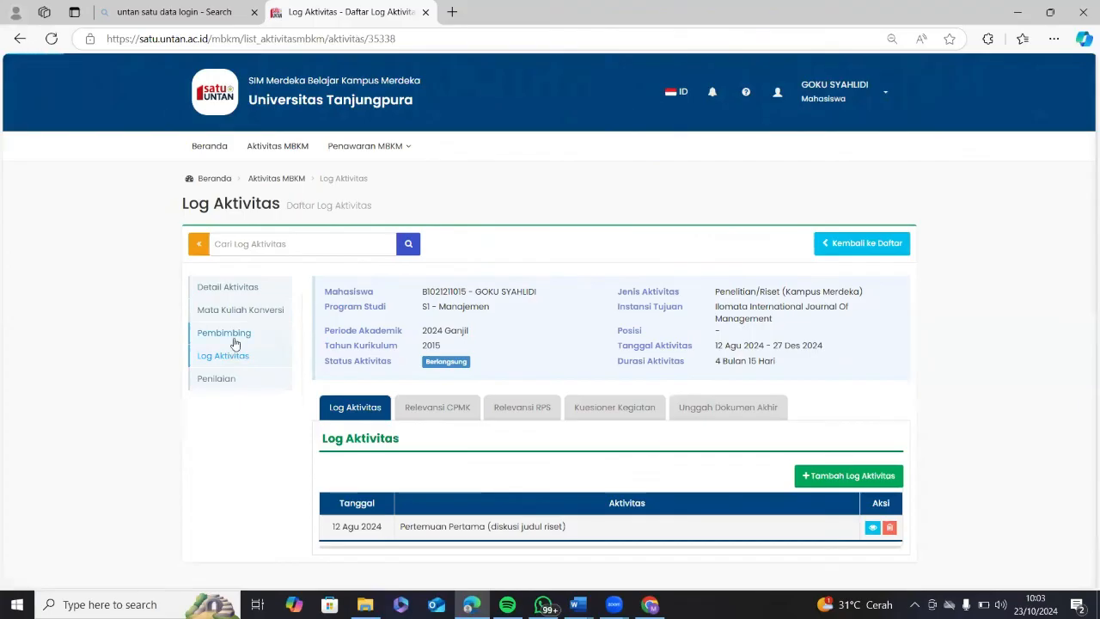
{"action": "left_click", "coordinate": [235, 343]}
{"action": "left_click", "coordinate": [233, 356]}
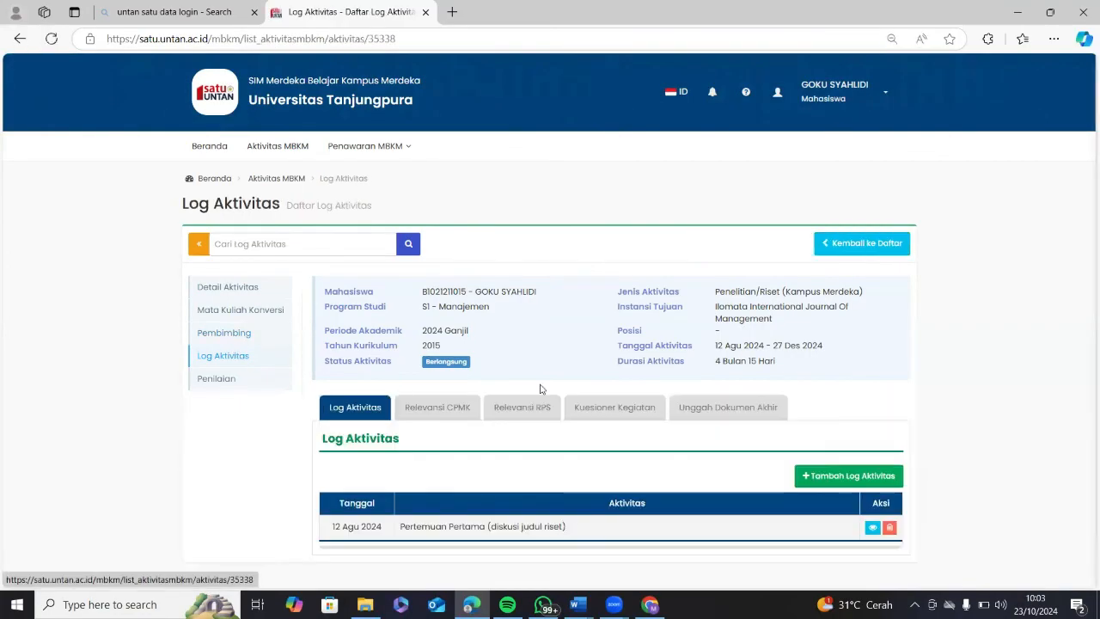
{"action": "scroll", "coordinate": [550, 389], "scroll_direction": "down", "scroll_amount": 1}
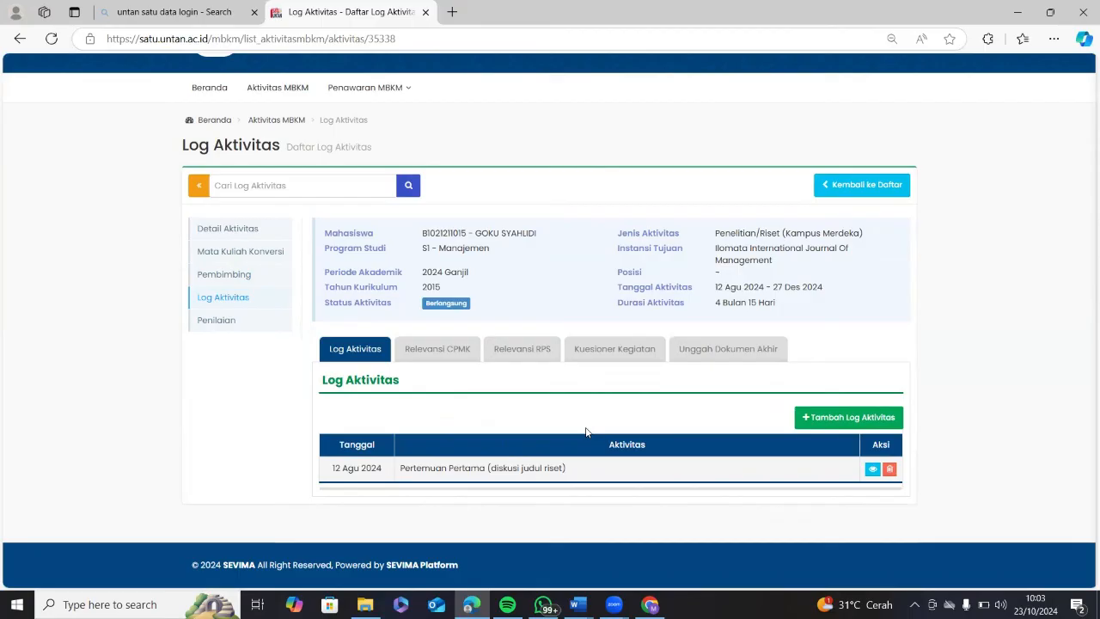
{"action": "left_click", "coordinate": [873, 471]}
{"action": "scroll", "coordinate": [774, 451], "scroll_direction": "down", "scroll_amount": 3}
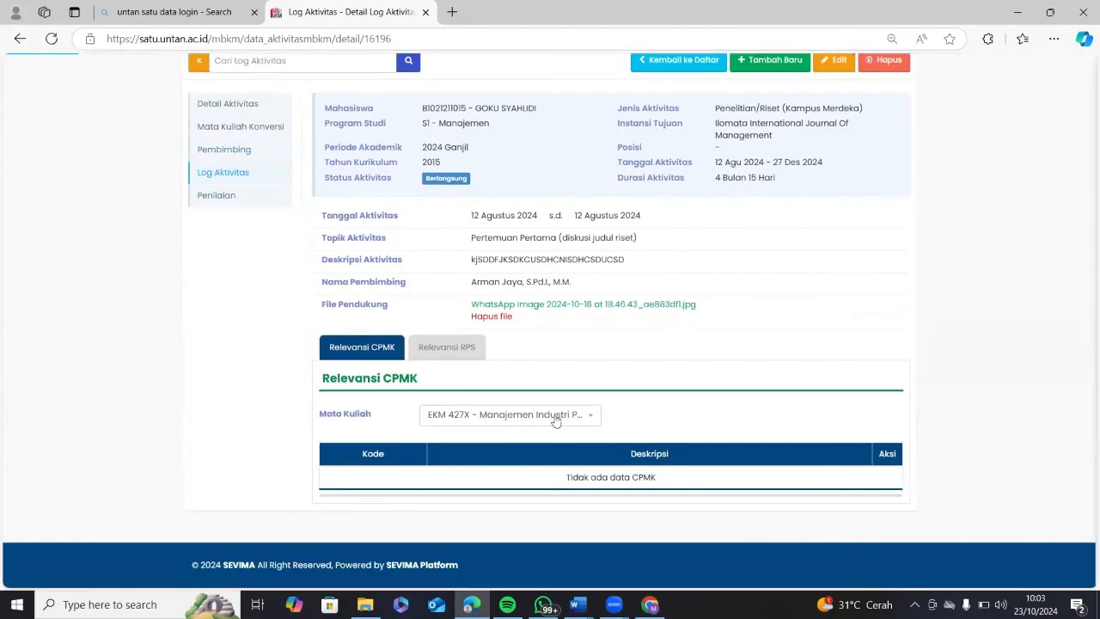